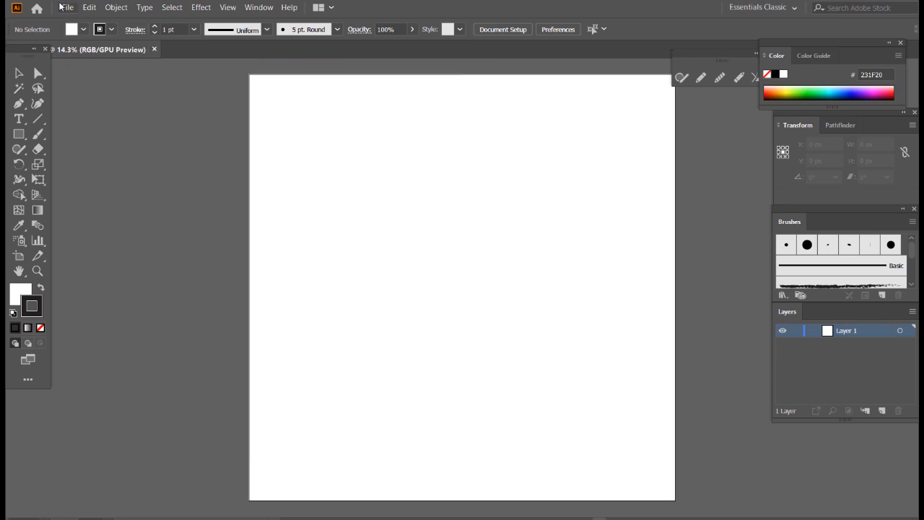
Create a new single-artboard document of 3000 x 3000 px
left_click(68, 7)
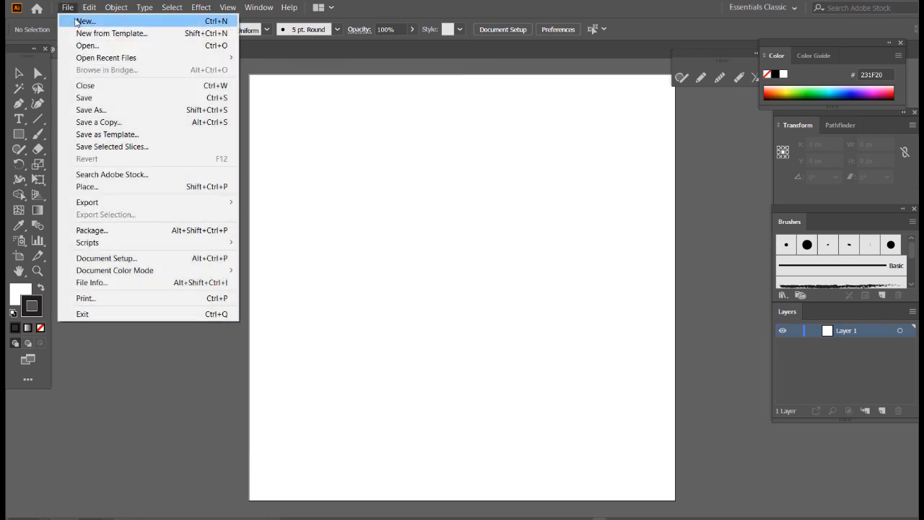
left_click(80, 21)
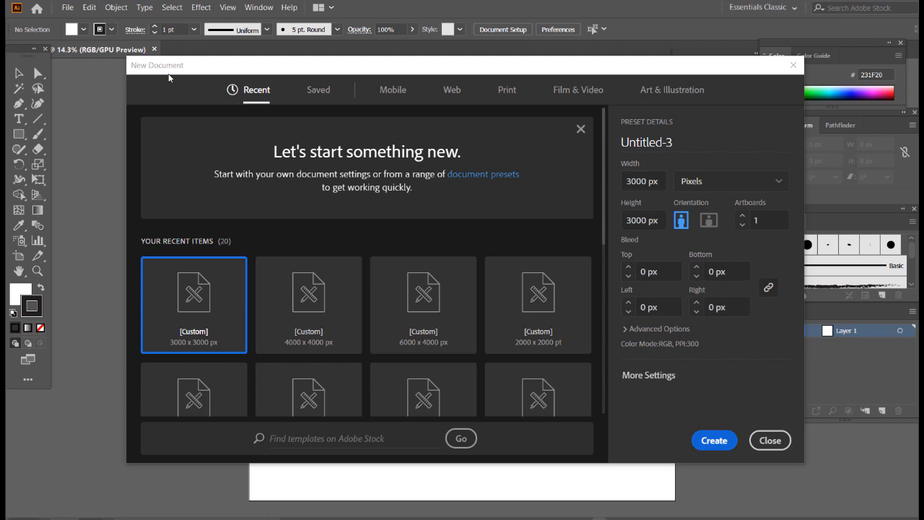
left_click(713, 438)
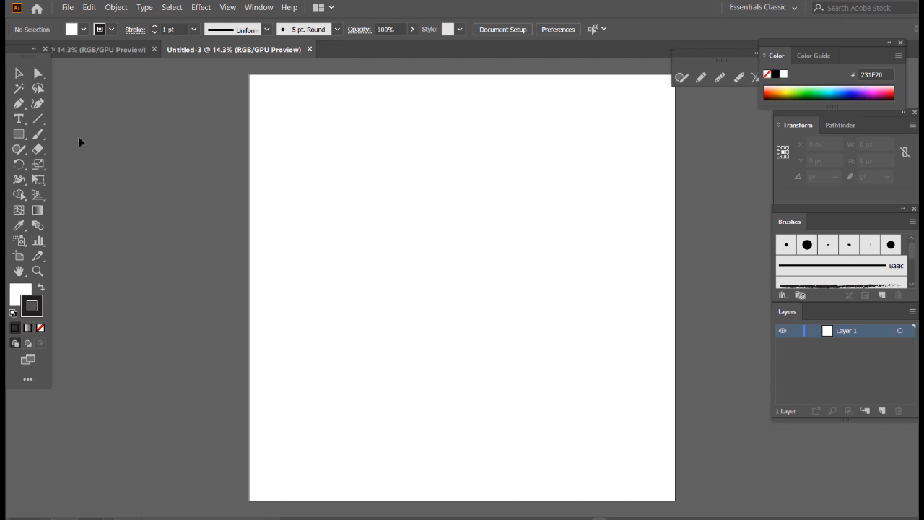
Switch the active drawing tool to the Pencil tool from the Shaper tool group
left_click(25, 127)
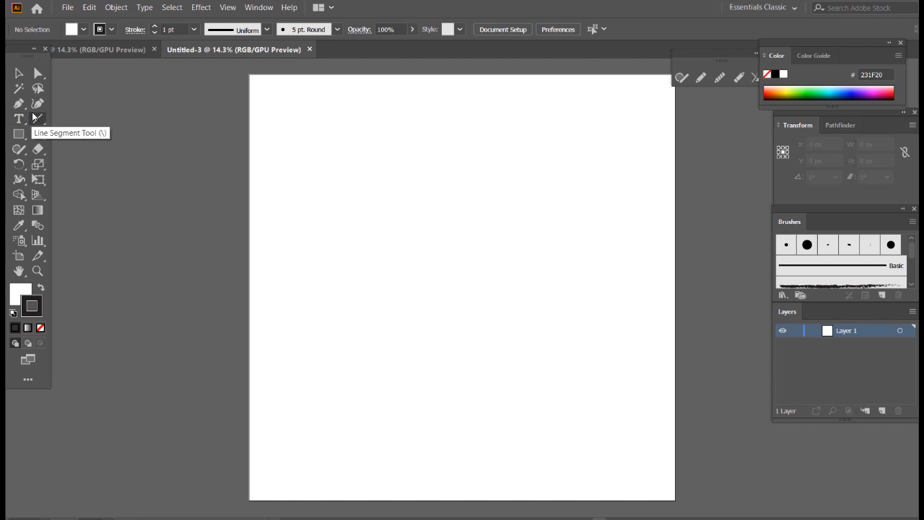
left_click(37, 137)
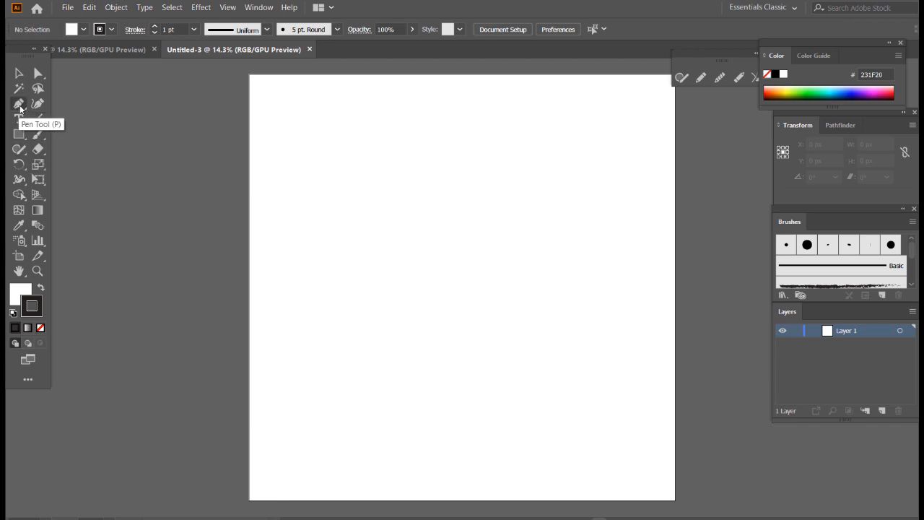
left_click(19, 150)
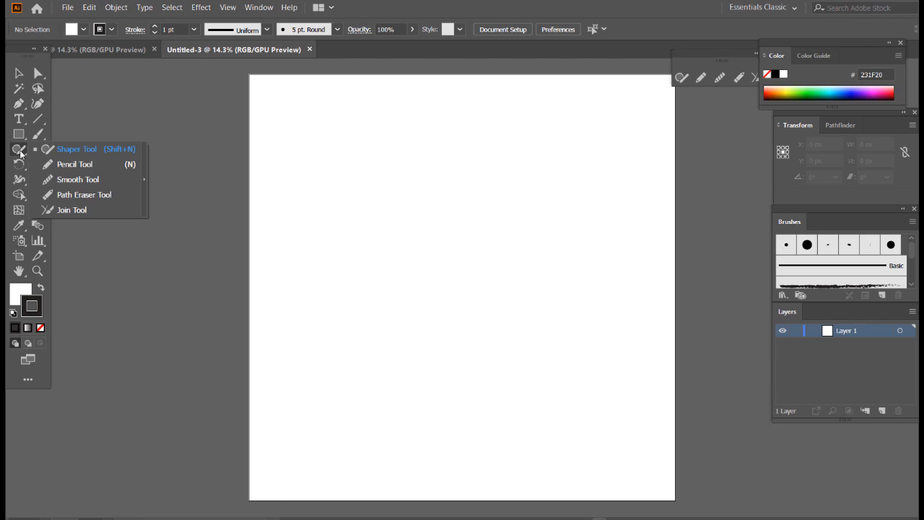
left_click(64, 163)
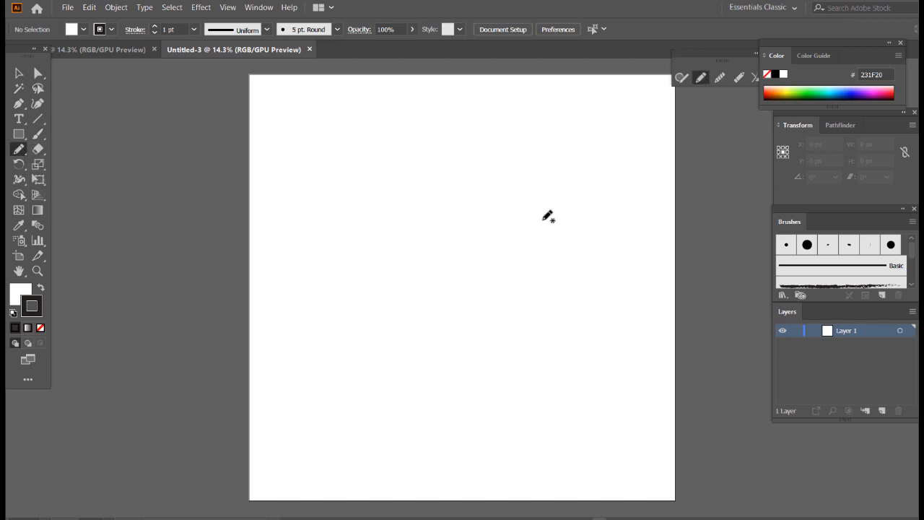
Rename the only layer to BG and draw a 3000 x 3000 px rectangle on it that covers the whole artboard
double_click(847, 331)
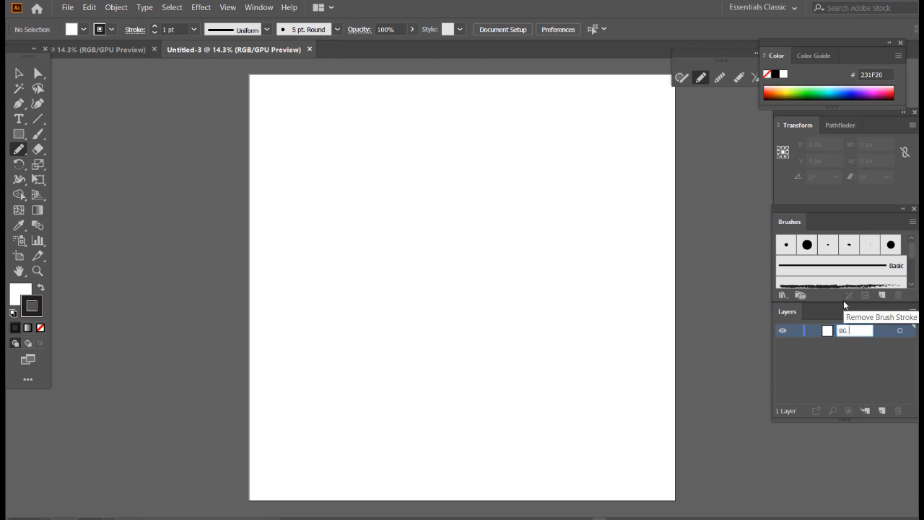
key("Return")
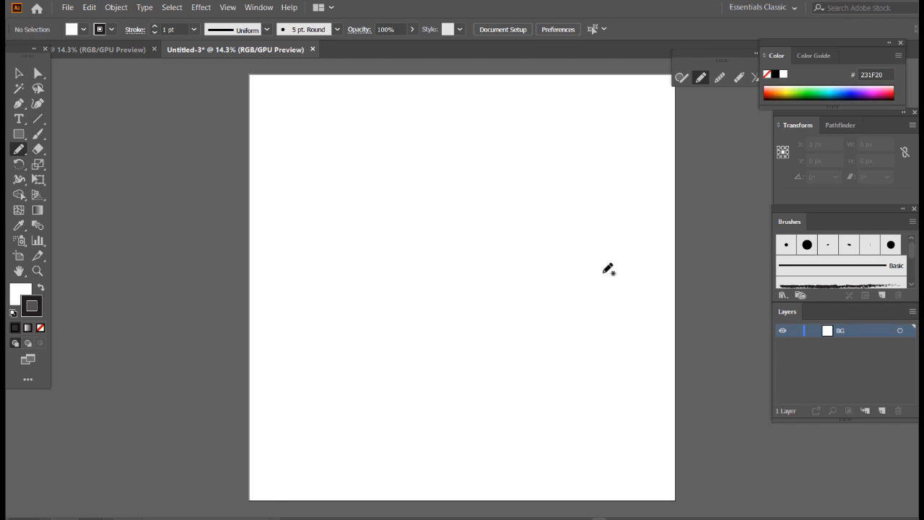
left_click(19, 134)
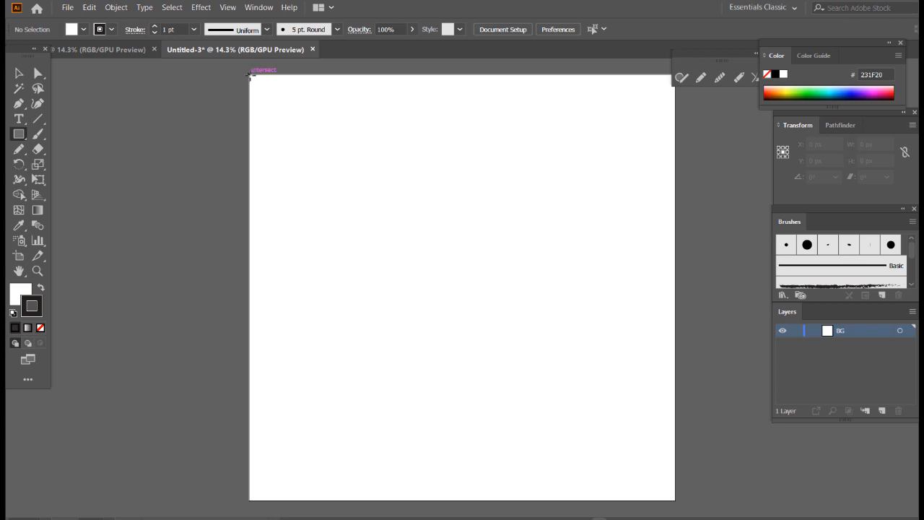
left_click_drag(249, 73, 675, 500)
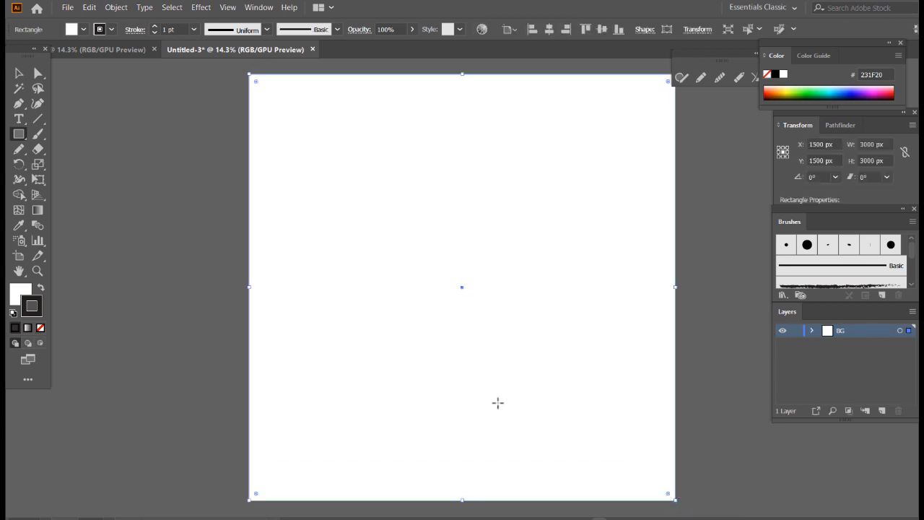
Fill the background rectangle with the red E04848
double_click(18, 290)
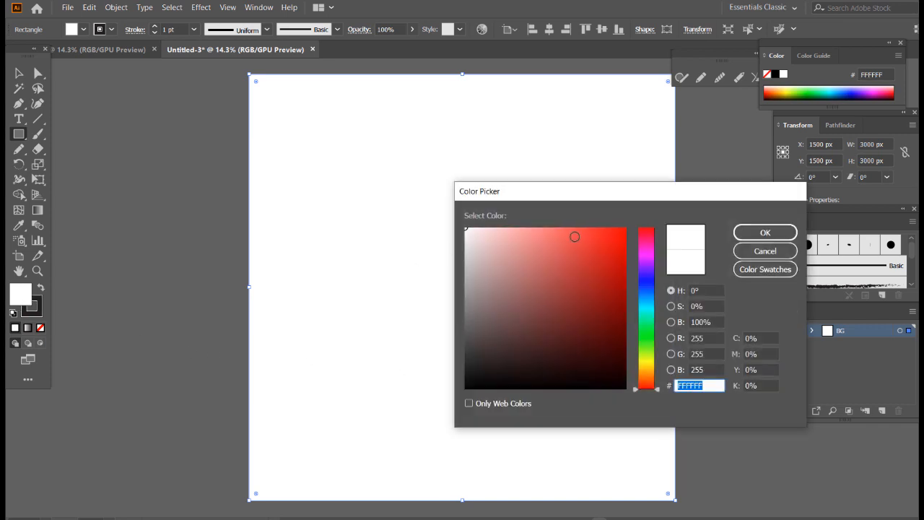
left_click(574, 246)
left_click(755, 233)
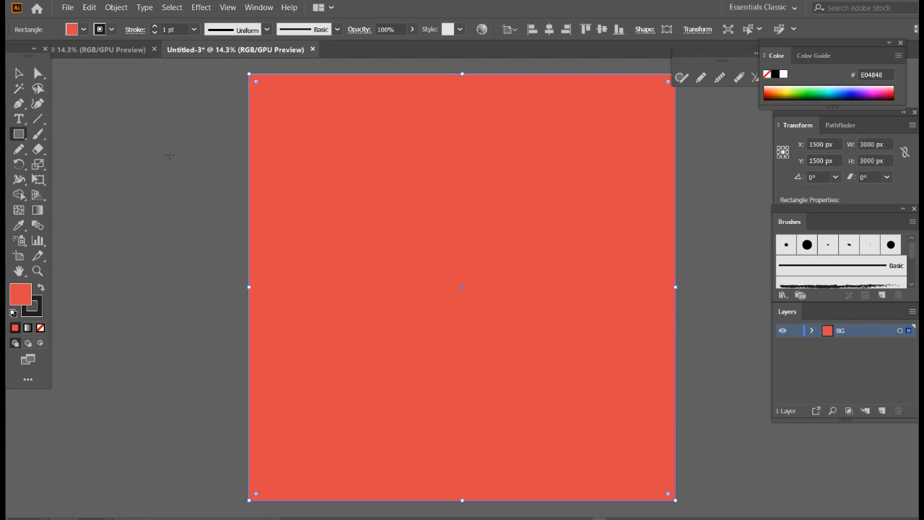
Change the background rectangle's fill to the bright yellow FFD400
key("v")
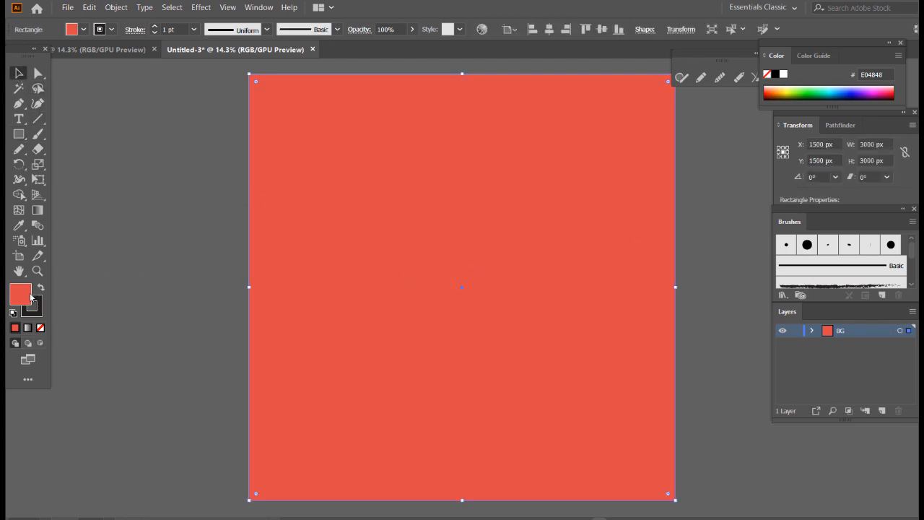
double_click(31, 296)
left_click_drag(647, 356, 647, 367)
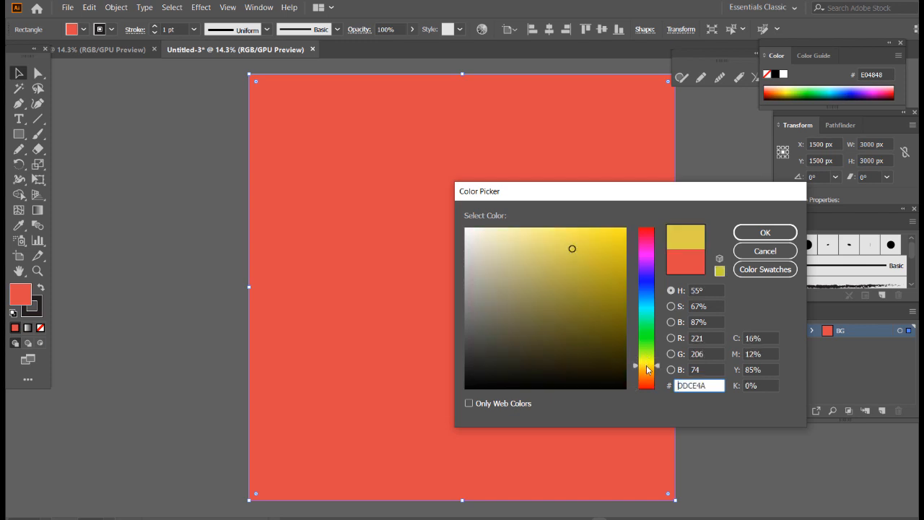
left_click_drag(609, 249, 715, 229)
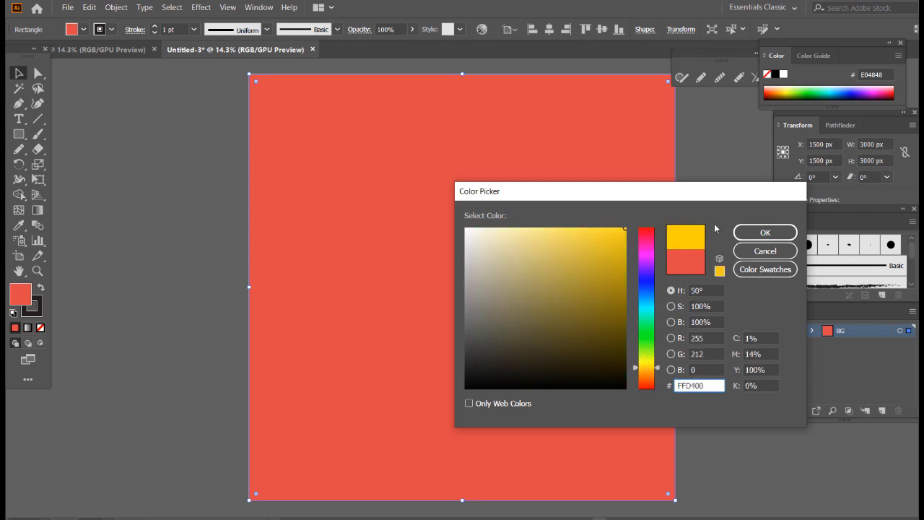
left_click(764, 232)
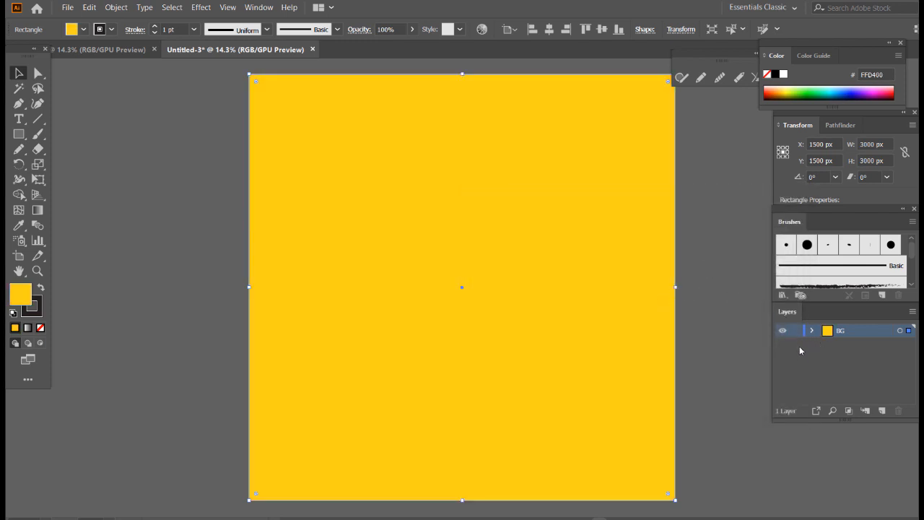
Lock the BG layer with nothing selected and add a new layer above it
left_click(806, 367)
left_click(702, 353)
left_click(613, 359)
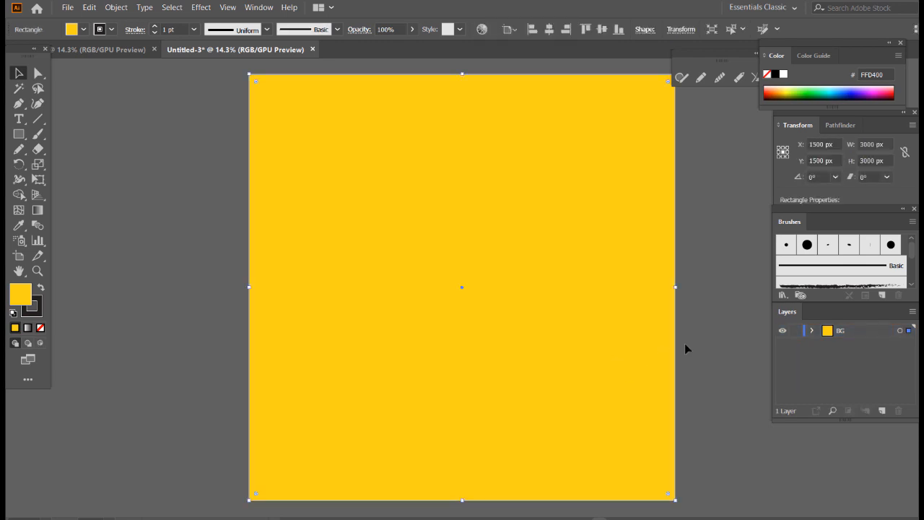
left_click(686, 344)
left_click(664, 348)
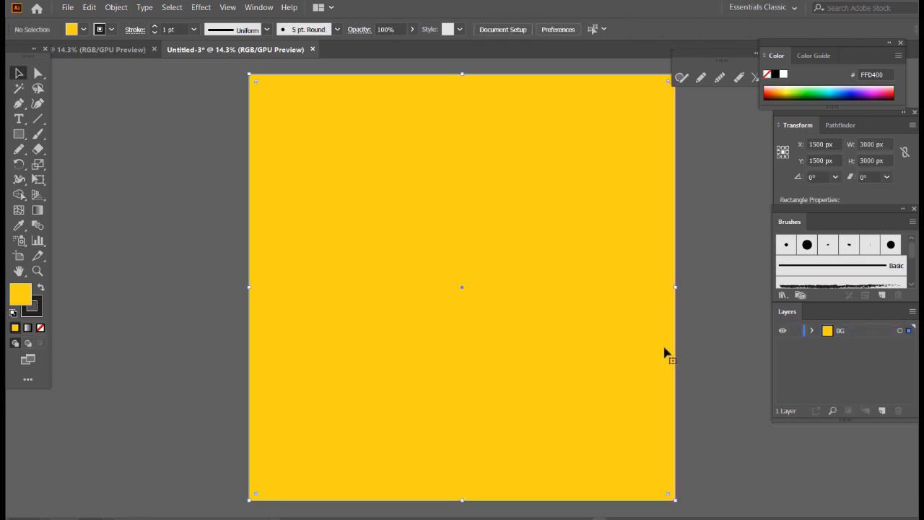
left_click(796, 332)
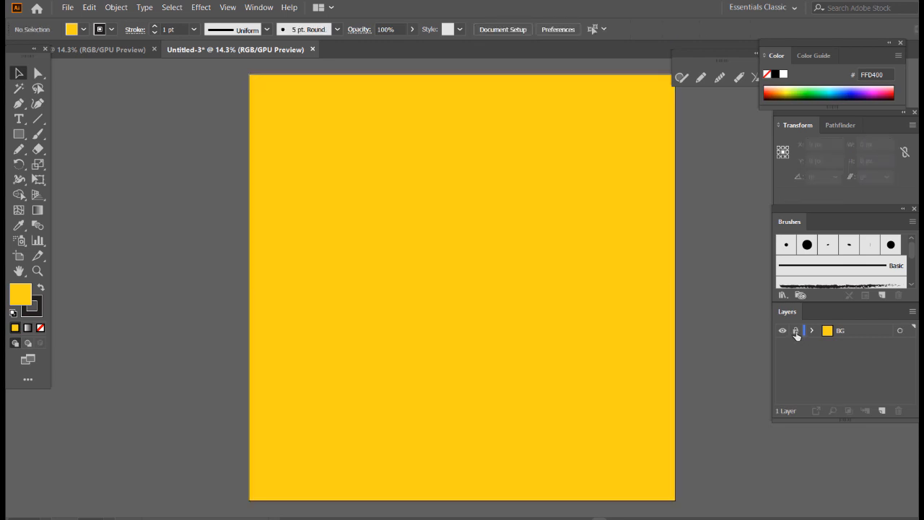
left_click(878, 411)
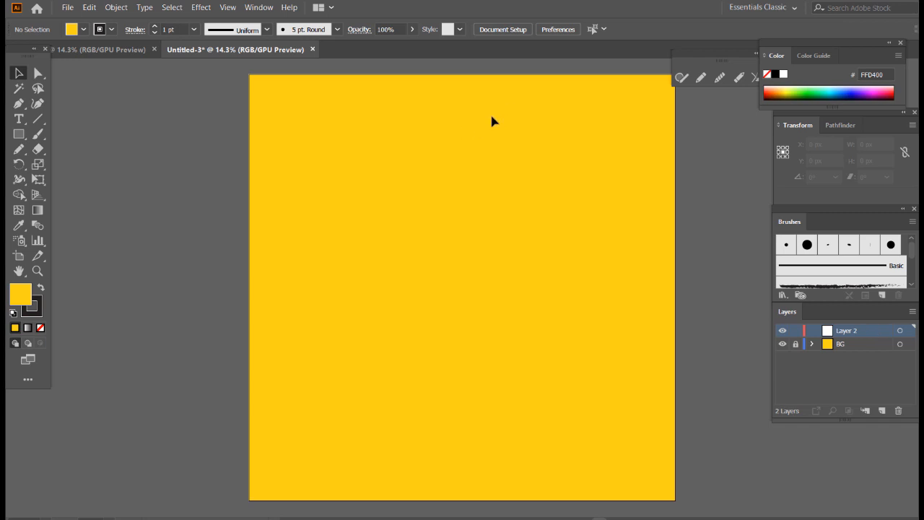
Activate the Pencil tool and set its fill color to the orange F98800
left_click(22, 150)
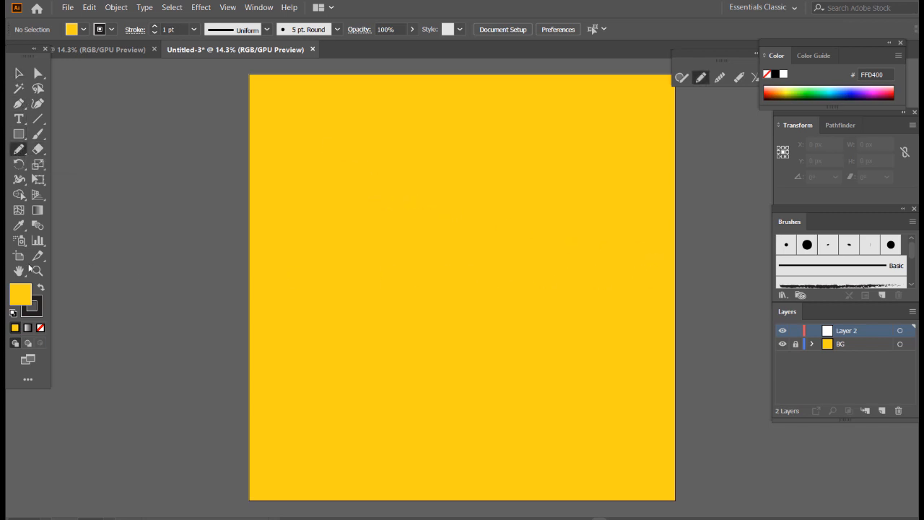
double_click(17, 294)
mouse_move(577, 271)
left_mouse_down()
mouse_move(593, 283)
mouse_move(576, 284)
left_mouse_up()
left_click_drag(659, 369, 658, 375)
left_click_drag(604, 254, 626, 231)
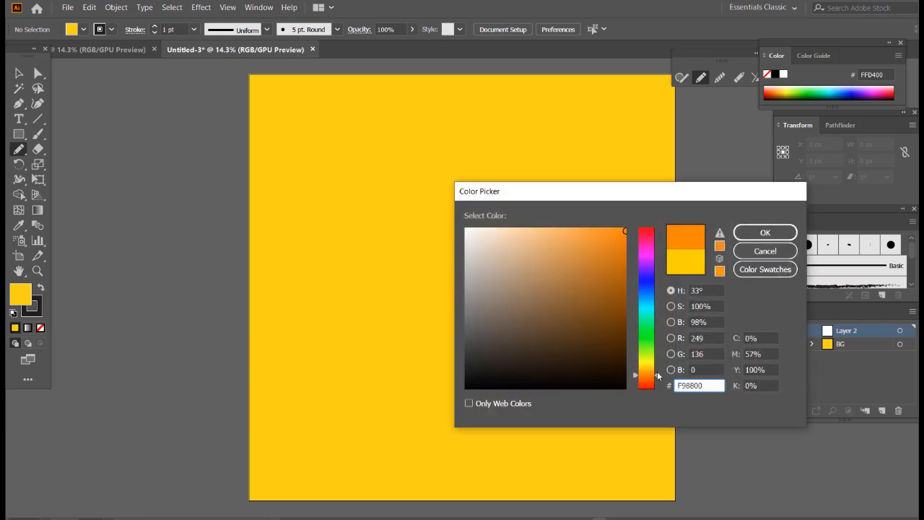
left_click(765, 233)
Draw eight irregular freehand orange blobs and curved shapes with the Pencil tool, scattered over the yellow background
mouse_move(465, 201)
left_mouse_down()
mouse_move(414, 239)
mouse_move(452, 270)
mouse_move(499, 278)
mouse_move(512, 236)
mouse_move(500, 208)
mouse_move(462, 200)
left_mouse_up()
mouse_move(337, 117)
left_mouse_down()
mouse_move(369, 115)
mouse_move(353, 105)
mouse_move(338, 115)
mouse_move(369, 137)
mouse_move(370, 96)
mouse_move(351, 89)
mouse_move(340, 101)
left_mouse_up()
key("ctrl+z")
left_click_drag(385, 168, 417, 142)
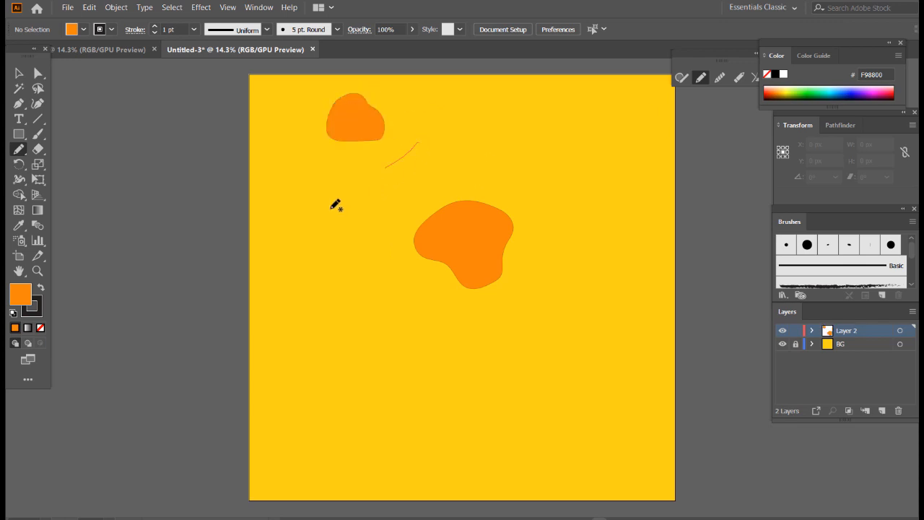
mouse_move(334, 207)
left_mouse_down()
mouse_move(342, 242)
mouse_move(355, 212)
mouse_move(471, 157)
mouse_move(463, 109)
mouse_move(447, 146)
mouse_move(419, 144)
left_mouse_up()
mouse_move(513, 374)
left_mouse_down()
mouse_move(596, 268)
mouse_move(587, 329)
mouse_move(549, 394)
mouse_move(528, 381)
mouse_move(513, 349)
mouse_move(513, 358)
left_mouse_up()
mouse_move(326, 401)
left_mouse_down()
mouse_move(374, 390)
mouse_move(335, 367)
mouse_move(329, 390)
mouse_move(320, 381)
left_mouse_up()
mouse_move(596, 108)
left_mouse_down()
mouse_move(645, 156)
mouse_move(652, 127)
mouse_move(641, 104)
mouse_move(597, 107)
left_mouse_up()
mouse_move(613, 415)
left_mouse_down()
mouse_move(647, 425)
mouse_move(626, 398)
mouse_move(605, 421)
mouse_move(613, 414)
left_mouse_up()
mouse_move(520, 433)
left_mouse_down()
mouse_move(481, 419)
mouse_move(457, 381)
mouse_move(462, 439)
mouse_move(506, 465)
mouse_move(540, 461)
mouse_move(520, 433)
left_mouse_up()
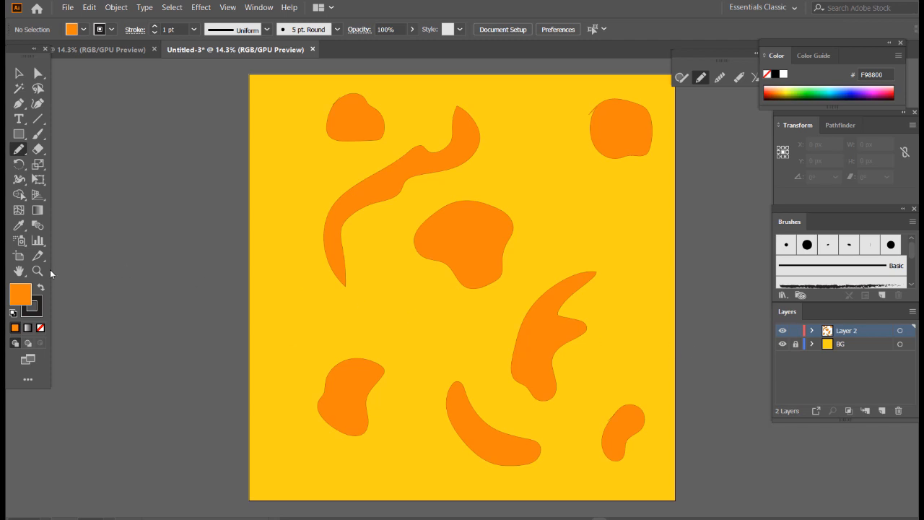
Set the fill color for the next shapes to the dark green 229B0D
double_click(19, 296)
left_click(650, 340)
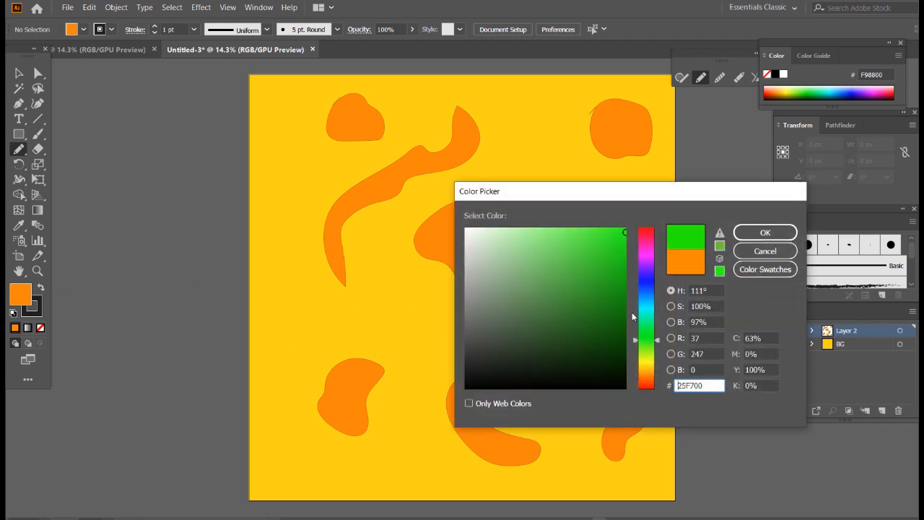
left_click_drag(605, 281, 612, 290)
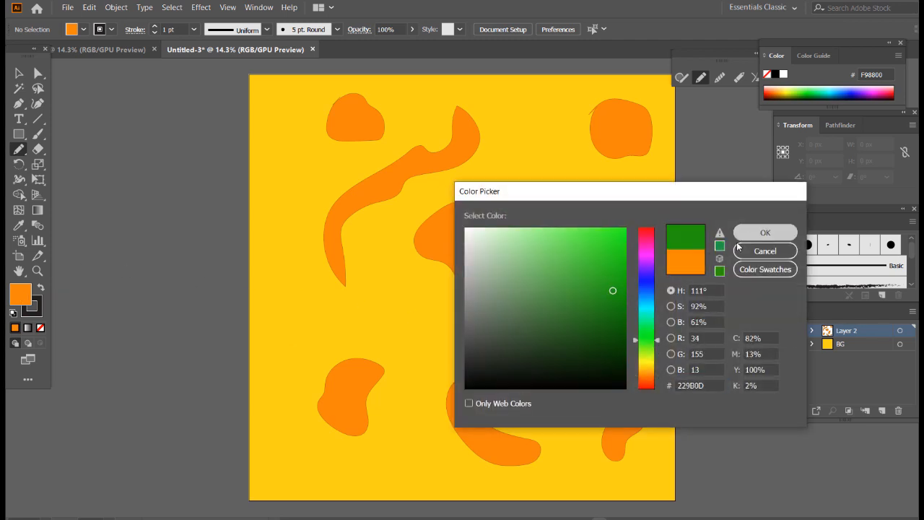
left_click(764, 232)
Draw seven rounded freehand green blobs with the Pencil tool in the gaps between the orange shapes
mouse_move(397, 315)
left_mouse_down()
mouse_move(472, 324)
mouse_move(420, 359)
mouse_move(395, 317)
left_mouse_up()
mouse_move(302, 311)
left_mouse_down()
mouse_move(326, 305)
mouse_move(316, 340)
mouse_move(303, 312)
left_mouse_up()
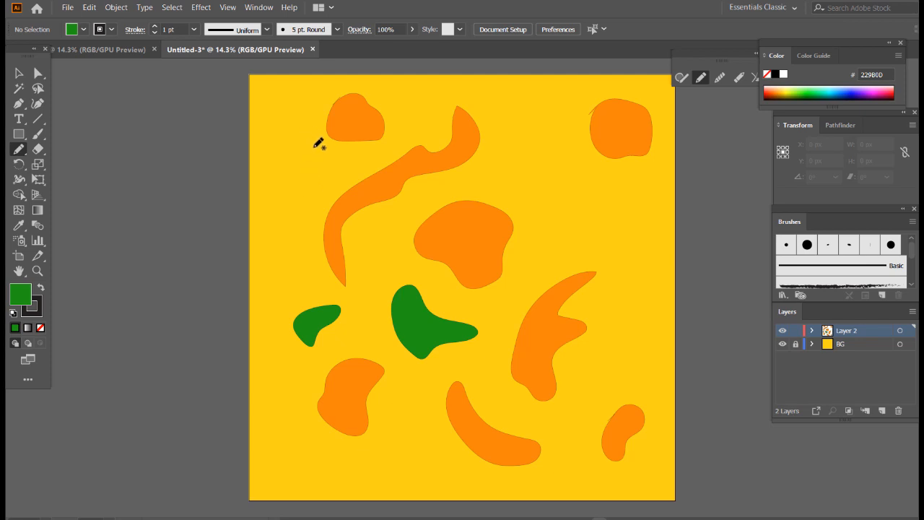
mouse_move(318, 143)
left_mouse_down()
mouse_move(286, 163)
mouse_move(339, 183)
mouse_move(316, 144)
left_mouse_up()
mouse_move(563, 159)
left_mouse_down()
mouse_move(564, 208)
mouse_move(603, 192)
mouse_move(557, 148)
left_mouse_up()
mouse_move(536, 105)
left_mouse_down()
mouse_move(506, 151)
mouse_move(569, 128)
mouse_move(558, 98)
mouse_move(522, 105)
left_mouse_up()
mouse_move(419, 86)
left_mouse_down()
mouse_move(407, 99)
mouse_move(429, 86)
mouse_move(413, 88)
left_mouse_up()
key("ctrl+z")
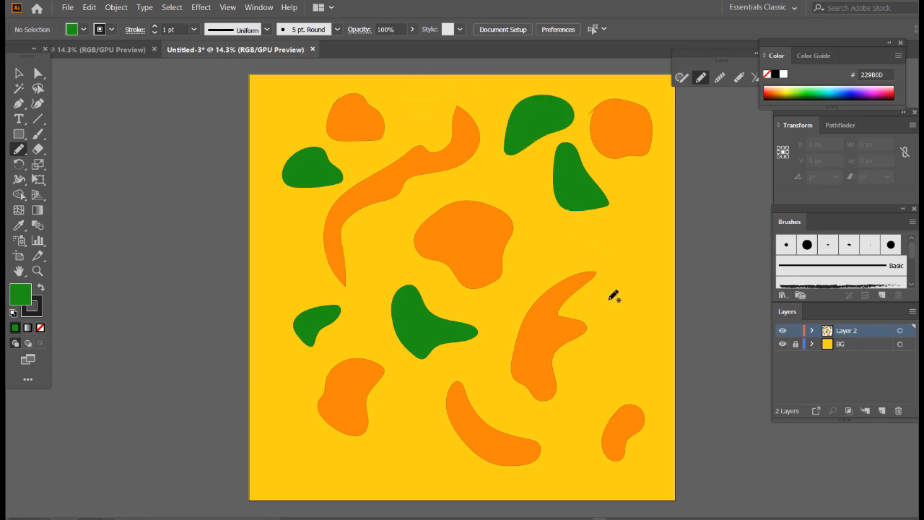
mouse_move(616, 347)
left_mouse_down()
mouse_move(640, 336)
mouse_move(639, 328)
mouse_move(623, 326)
mouse_move(398, 436)
mouse_move(641, 364)
mouse_move(619, 336)
left_mouse_up()
key("ctrl+z")
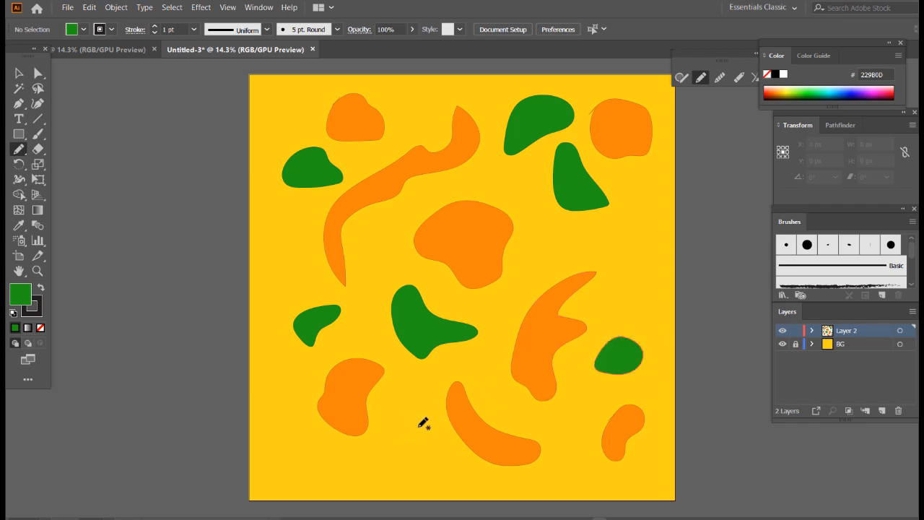
mouse_move(422, 422)
left_mouse_down()
mouse_move(401, 457)
mouse_move(430, 461)
mouse_move(423, 422)
left_mouse_up()
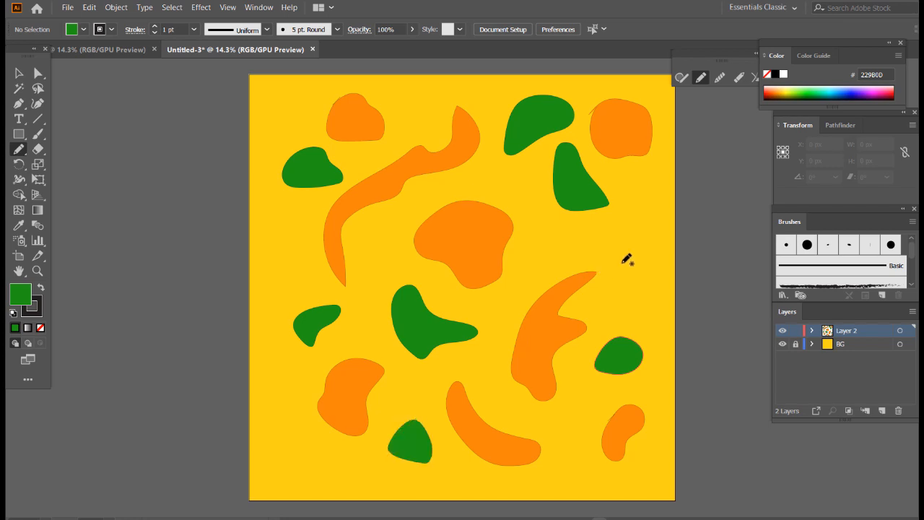
mouse_move(632, 247)
left_mouse_down()
mouse_move(637, 287)
mouse_move(633, 247)
left_mouse_up()
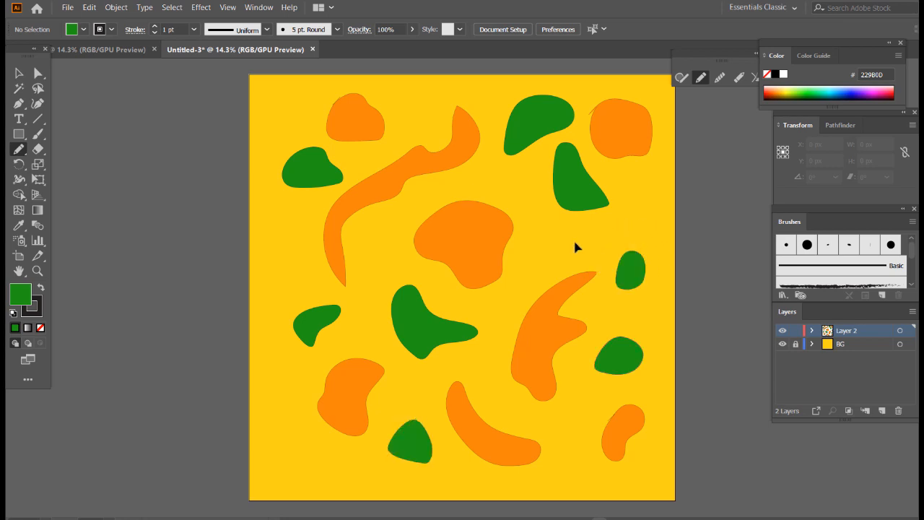
key("ctrl+z")
mouse_move(578, 228)
left_mouse_down()
mouse_move(554, 244)
mouse_move(577, 232)
left_mouse_up()
key("ctrl+z")
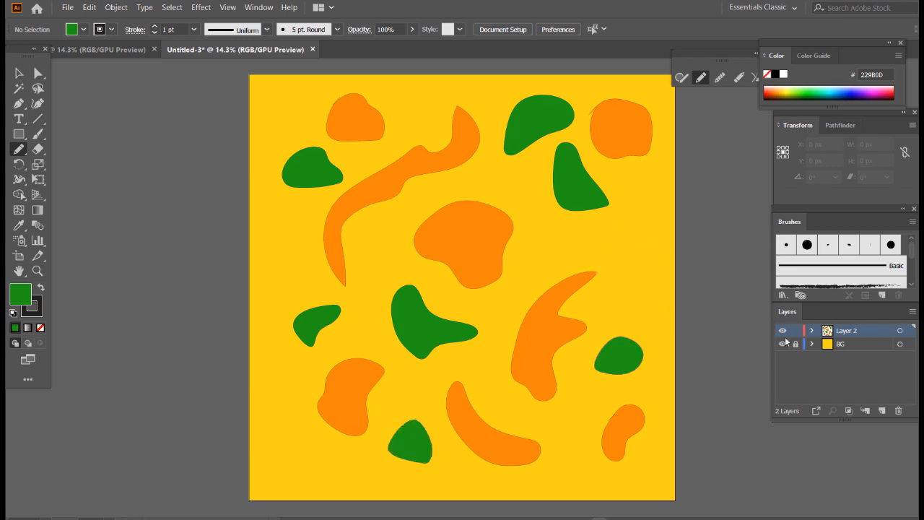
Set the fill color for the next shapes to the bright pink FC008A
double_click(22, 297)
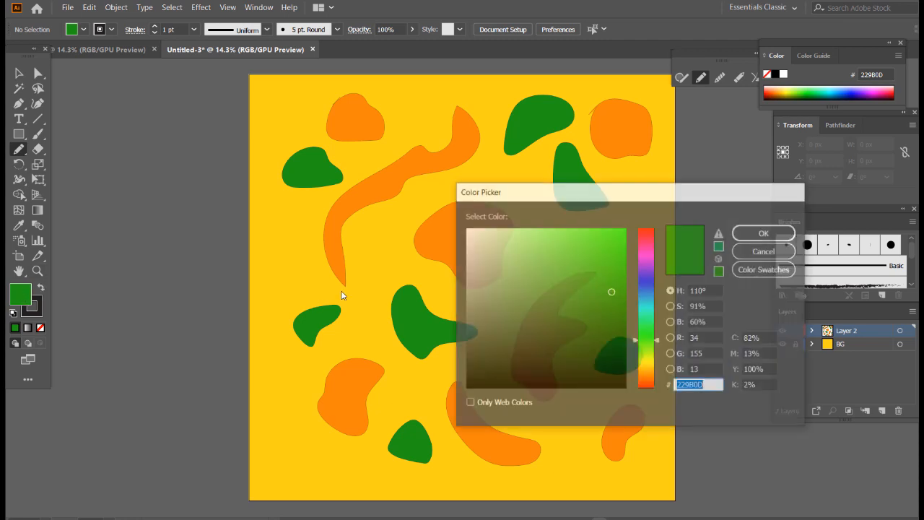
left_click(647, 251)
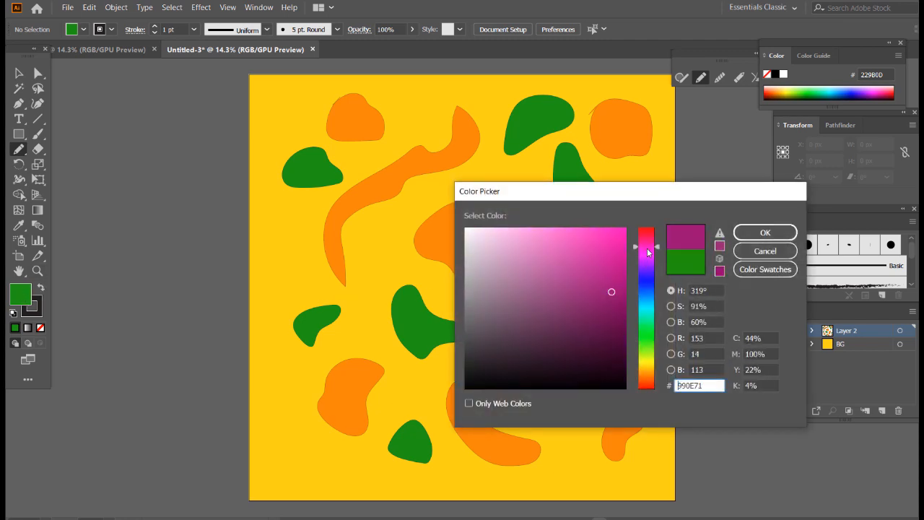
mouse_move(657, 248)
left_mouse_down()
mouse_move(627, 229)
mouse_move(644, 215)
mouse_move(653, 254)
mouse_move(654, 219)
mouse_move(645, 270)
left_mouse_up()
left_click(746, 236)
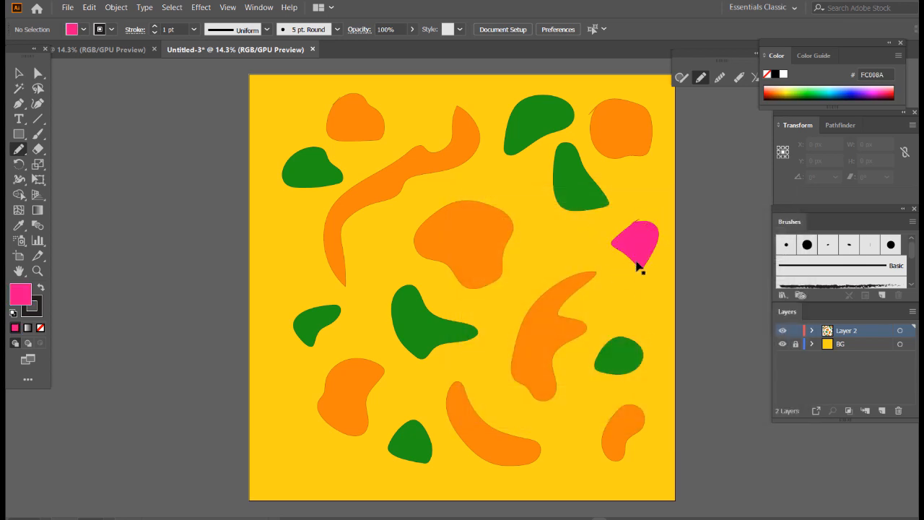
Undo the first pink blob and draw thirteen small freehand pink shapes with the Pencil tool, scattered in the gaps across the artboard
key("ctrl+z")
mouse_move(623, 221)
left_mouse_down()
mouse_move(653, 235)
mouse_move(648, 217)
mouse_move(632, 219)
left_mouse_up()
mouse_move(287, 216)
left_mouse_down()
mouse_move(276, 251)
mouse_move(284, 217)
left_mouse_up()
mouse_move(425, 89)
left_mouse_down()
mouse_move(438, 99)
mouse_move(437, 88)
left_mouse_up()
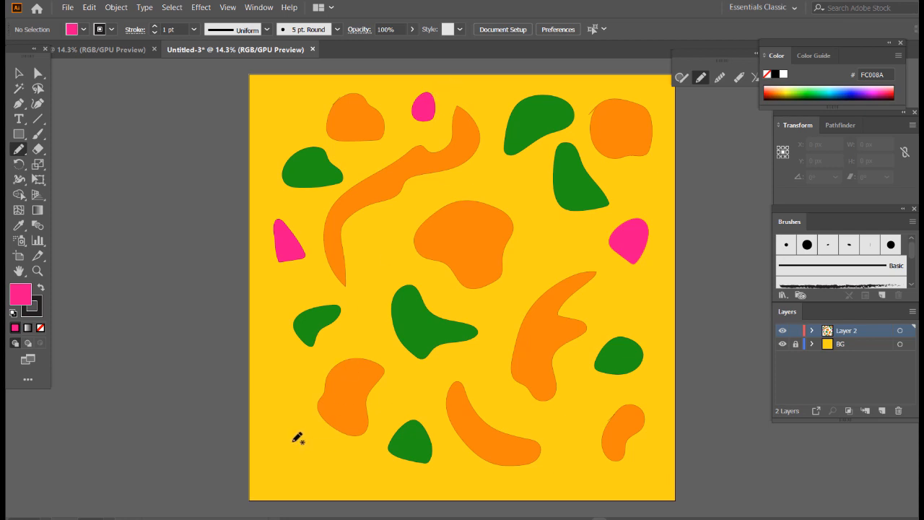
mouse_move(299, 437)
left_mouse_down()
mouse_move(319, 465)
mouse_move(299, 438)
left_mouse_up()
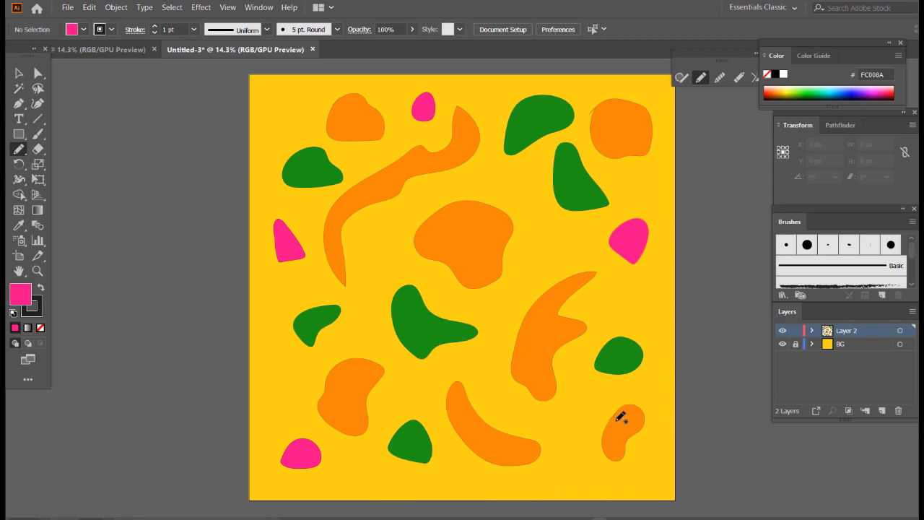
mouse_move(648, 462)
left_mouse_down()
mouse_move(647, 486)
mouse_move(652, 454)
left_mouse_up()
mouse_move(578, 399)
left_mouse_down()
mouse_move(600, 402)
mouse_move(585, 395)
left_mouse_up()
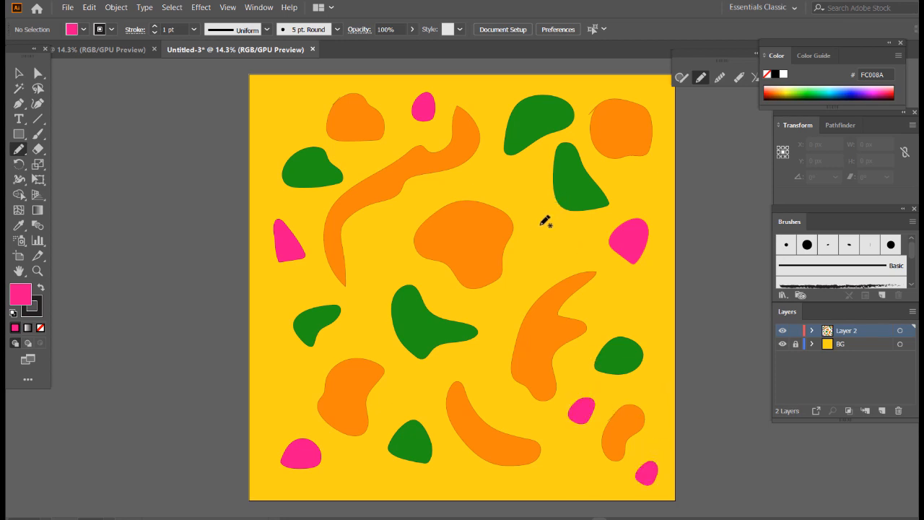
mouse_move(546, 221)
left_mouse_down()
mouse_move(538, 248)
mouse_move(558, 240)
mouse_move(546, 221)
left_mouse_up()
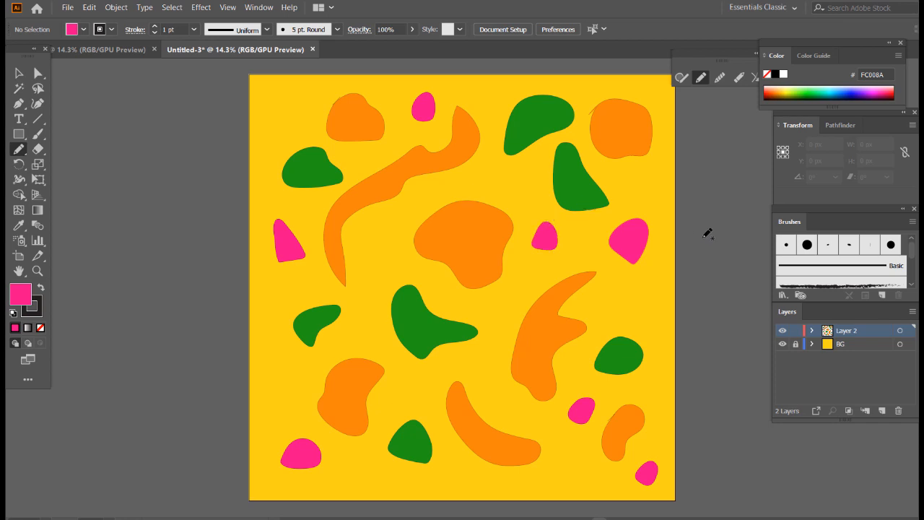
mouse_move(366, 264)
left_mouse_down()
mouse_move(387, 251)
mouse_move(367, 242)
left_mouse_up()
mouse_move(506, 171)
left_mouse_down()
mouse_move(496, 192)
mouse_move(508, 174)
left_mouse_up()
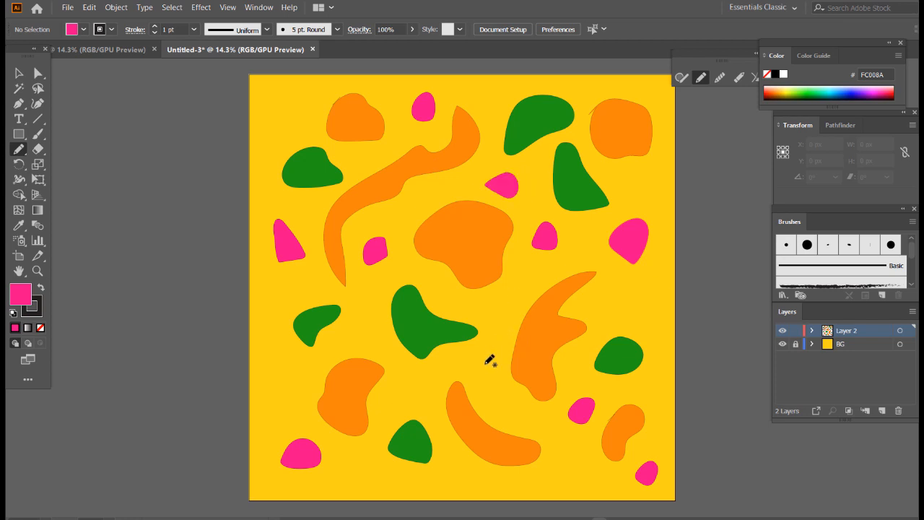
mouse_move(490, 359)
left_mouse_down()
mouse_move(499, 366)
mouse_move(491, 356)
left_mouse_up()
left_click_drag(528, 283, 526, 287)
mouse_move(569, 457)
left_mouse_down()
mouse_move(569, 483)
mouse_move(592, 480)
mouse_move(573, 453)
left_mouse_up()
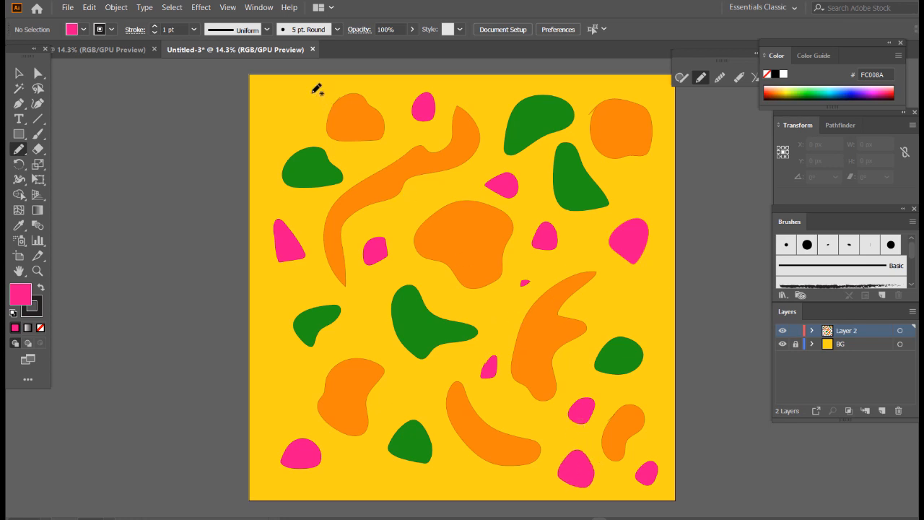
mouse_move(270, 86)
left_mouse_down()
mouse_move(295, 115)
mouse_move(290, 82)
mouse_move(268, 92)
left_mouse_up()
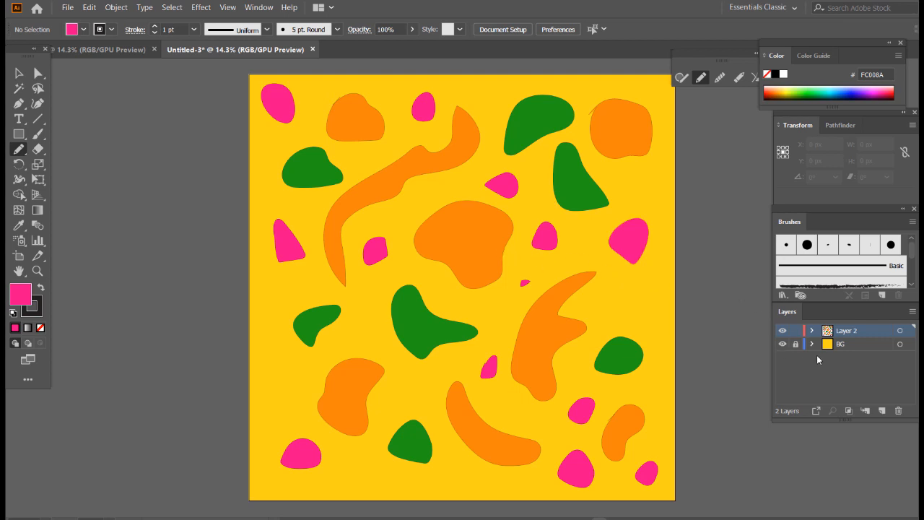
Set the fill color for the next shapes to the brown 875B32
double_click(21, 293)
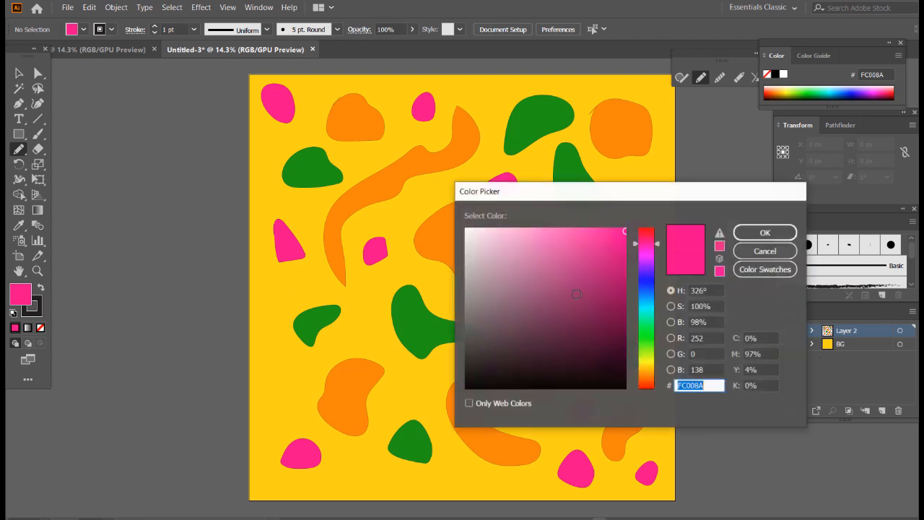
left_click_drag(641, 356, 658, 380)
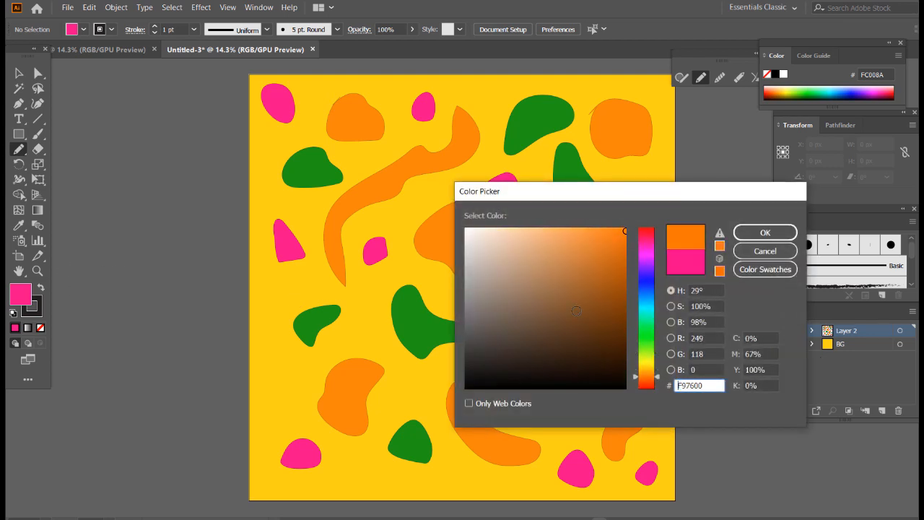
left_click_drag(575, 299, 567, 304)
left_click(754, 234)
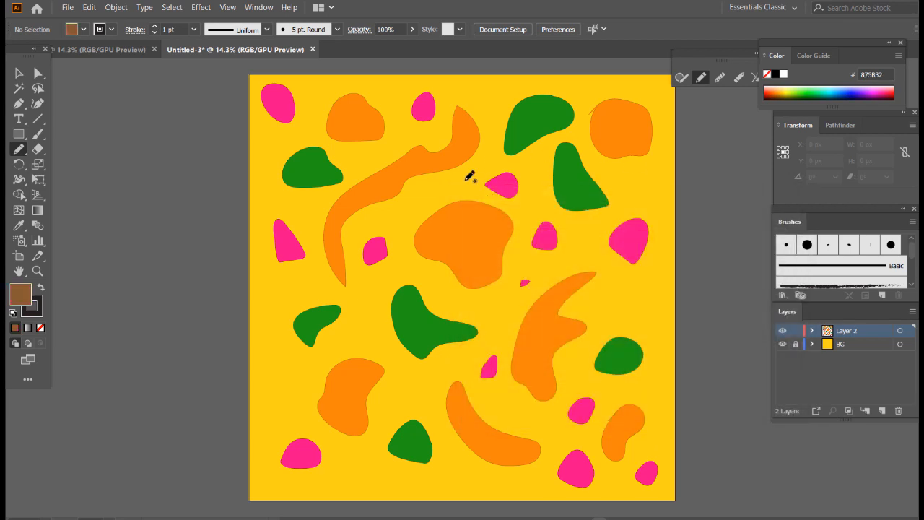
Draw fifteen freehand brown shapes with the Pencil tool, mixing curved slivers, triangular blobs and small ovals in the remaining gaps
mouse_move(349, 328)
left_mouse_down()
mouse_move(378, 317)
mouse_move(372, 290)
left_mouse_up()
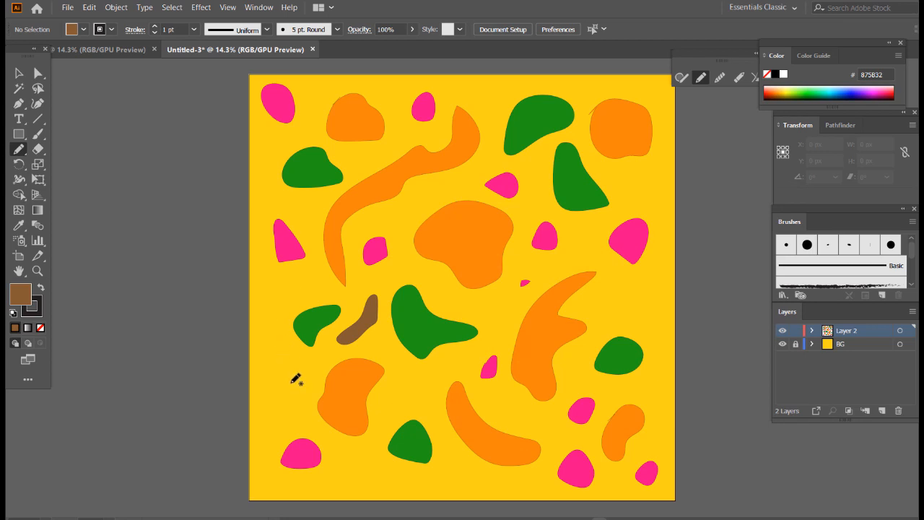
mouse_move(274, 341)
left_mouse_down()
mouse_move(265, 364)
mouse_move(274, 425)
mouse_move(292, 425)
mouse_move(302, 379)
left_mouse_up()
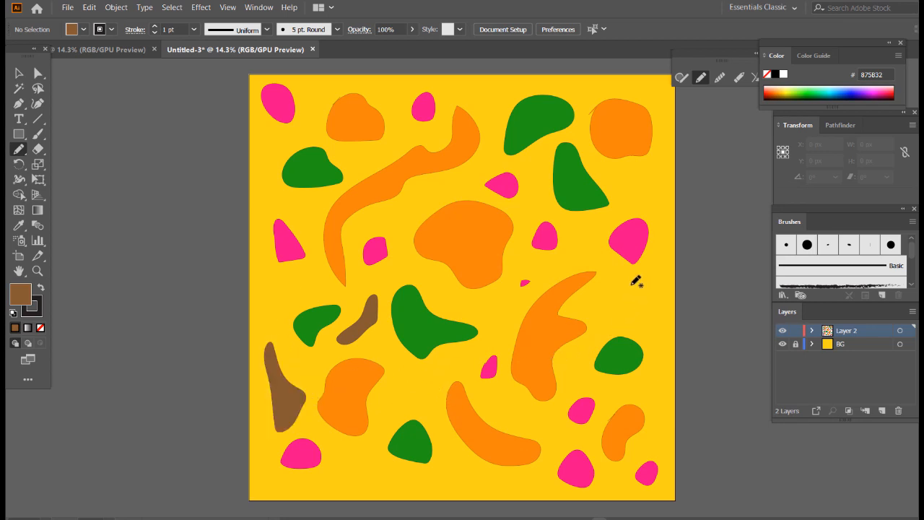
mouse_move(637, 282)
left_mouse_down()
mouse_move(648, 324)
mouse_move(644, 281)
left_mouse_up()
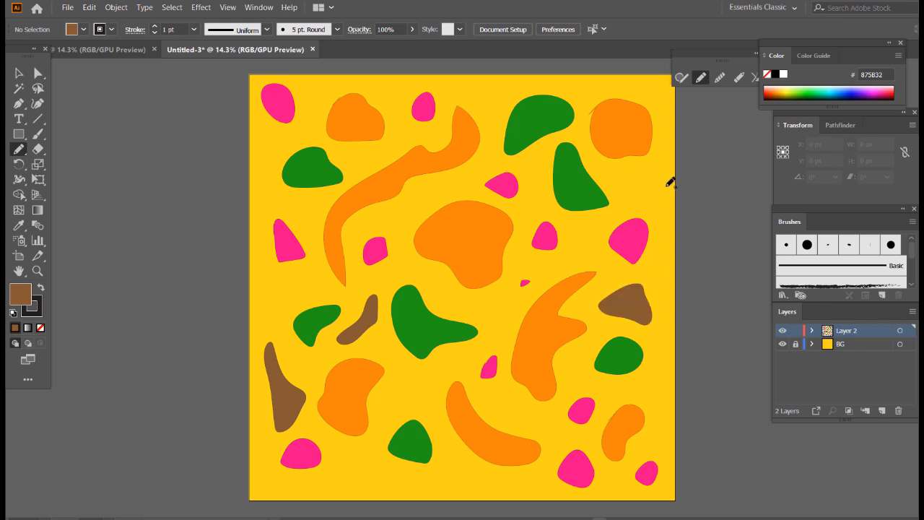
mouse_move(626, 173)
left_mouse_down()
mouse_move(656, 198)
mouse_move(661, 218)
left_mouse_up()
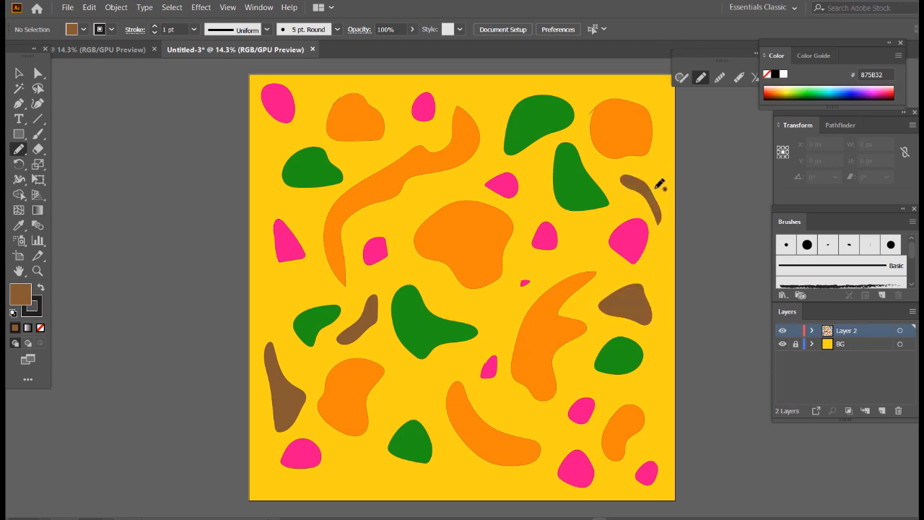
mouse_move(520, 85)
left_mouse_down()
mouse_move(484, 98)
mouse_move(493, 111)
mouse_move(536, 91)
mouse_move(510, 81)
left_mouse_up()
mouse_move(304, 132)
left_mouse_down()
mouse_move(280, 137)
mouse_move(277, 153)
mouse_move(315, 121)
left_mouse_up()
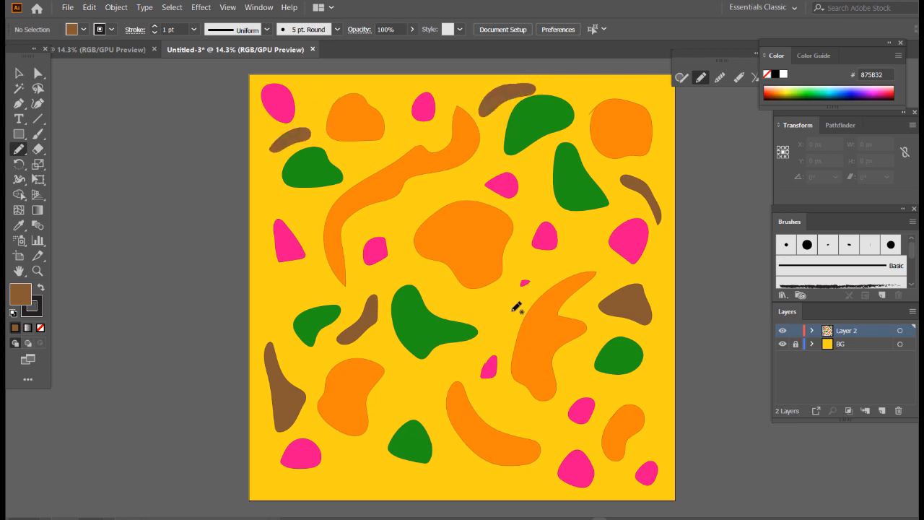
mouse_move(503, 296)
left_mouse_down()
mouse_move(484, 315)
mouse_move(509, 300)
left_mouse_up()
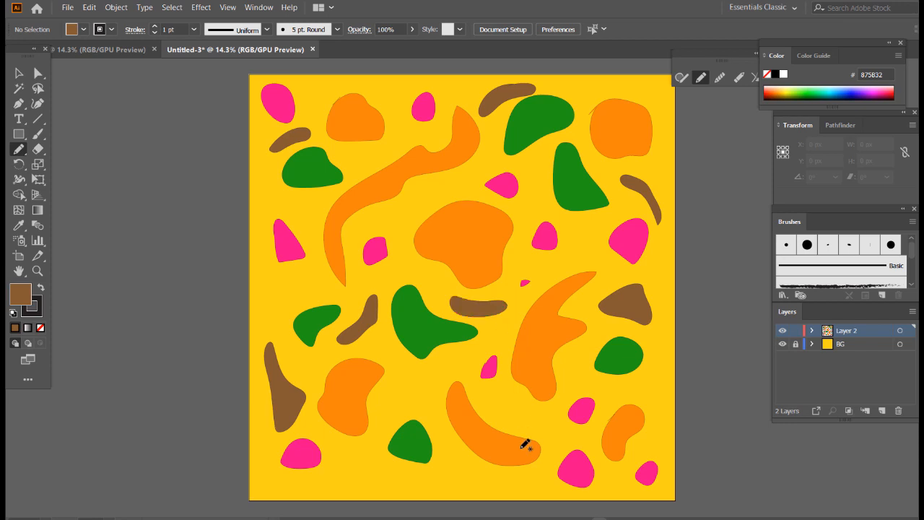
mouse_move(497, 473)
left_mouse_down()
mouse_move(481, 468)
mouse_move(502, 486)
mouse_move(512, 474)
mouse_move(495, 472)
left_mouse_up()
mouse_move(556, 412)
left_mouse_down()
mouse_move(553, 440)
mouse_move(576, 431)
mouse_move(565, 418)
left_mouse_up()
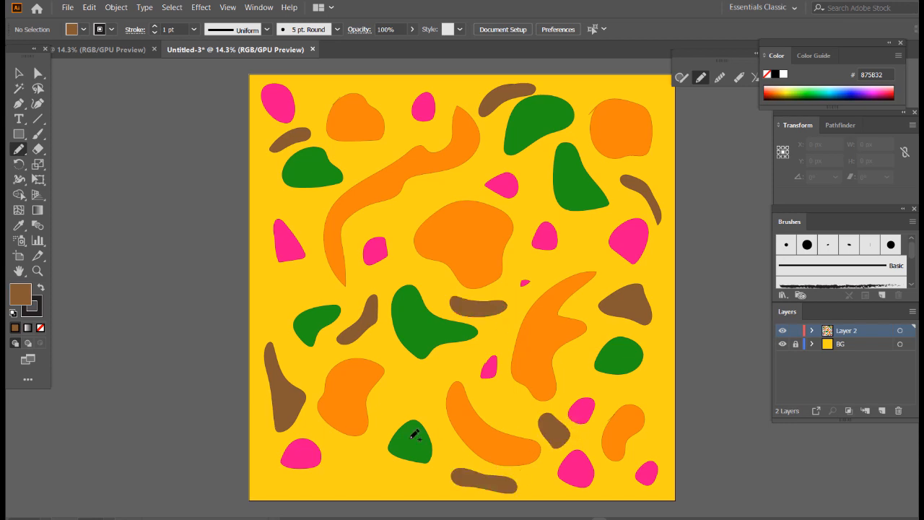
mouse_move(363, 448)
left_mouse_down()
mouse_move(383, 476)
mouse_move(369, 445)
left_mouse_up()
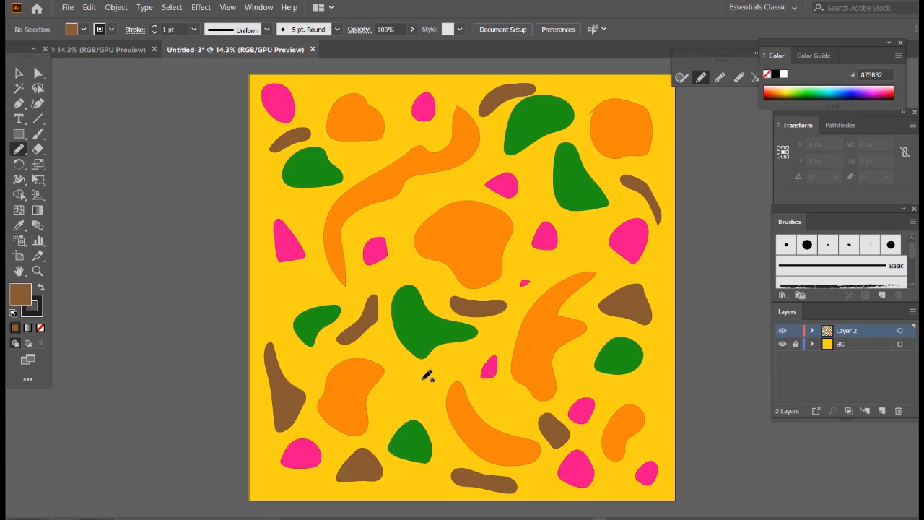
mouse_move(427, 376)
left_mouse_down()
mouse_move(423, 383)
mouse_move(428, 366)
left_mouse_up()
mouse_move(443, 177)
left_mouse_down()
mouse_move(452, 192)
mouse_move(442, 178)
left_mouse_up()
mouse_move(394, 85)
left_mouse_down()
mouse_move(393, 108)
mouse_move(396, 85)
left_mouse_up()
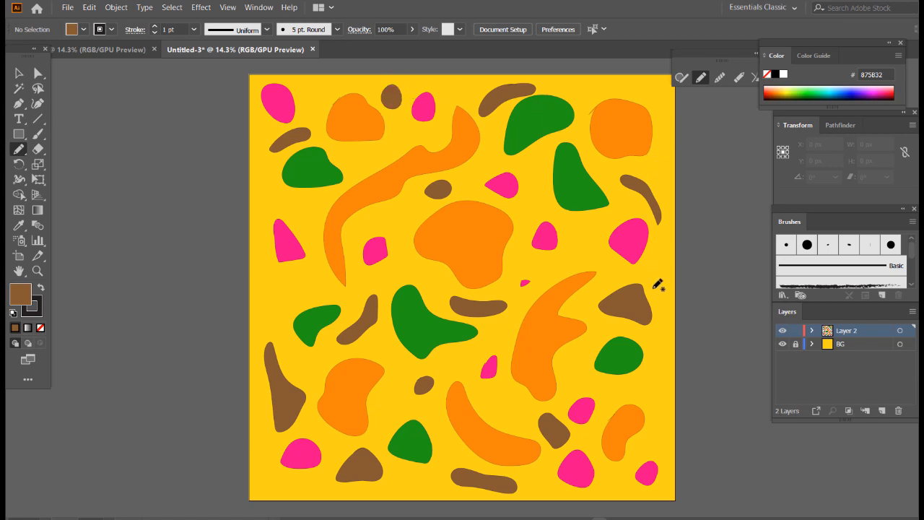
mouse_move(582, 237)
left_mouse_down()
mouse_move(594, 246)
mouse_move(595, 222)
mouse_move(582, 230)
left_mouse_up()
mouse_move(312, 274)
left_mouse_down()
mouse_move(313, 282)
mouse_move(303, 272)
left_mouse_up()
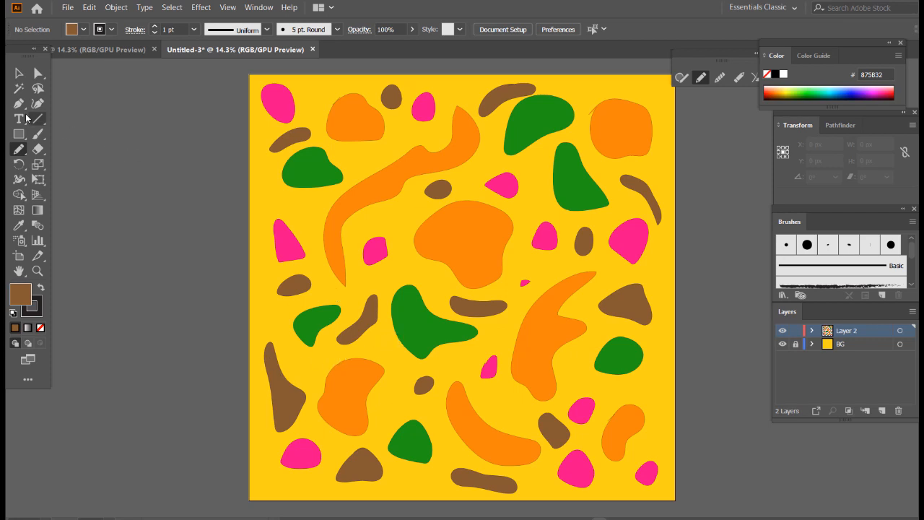
Select all the drawn shapes and set their stroke to none
left_click(20, 74)
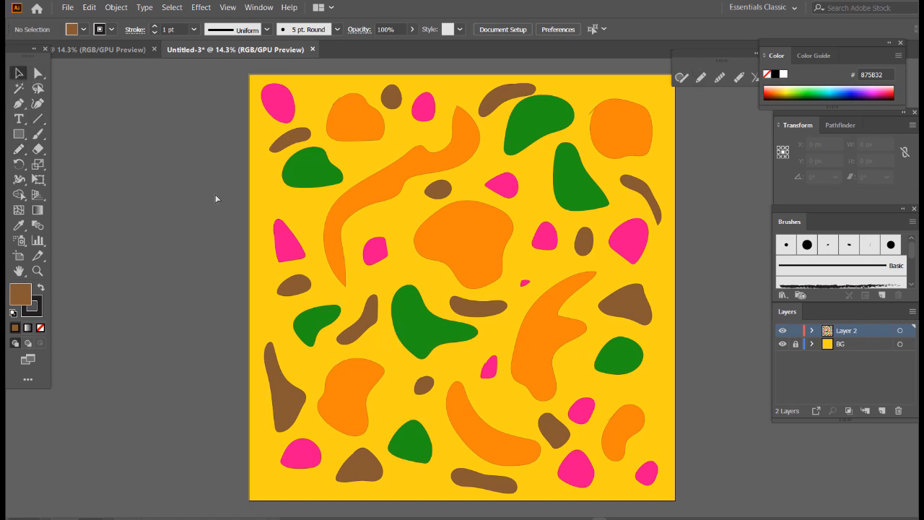
key("ctrl+a")
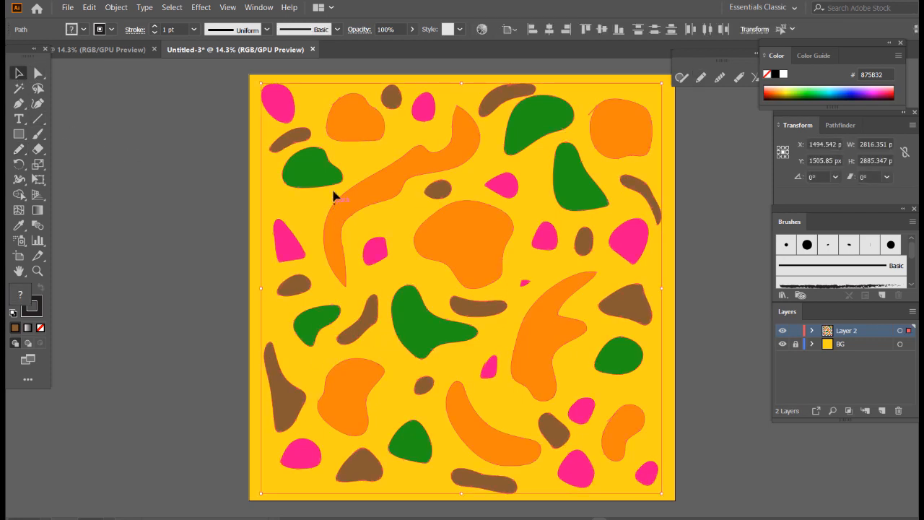
left_click(111, 29)
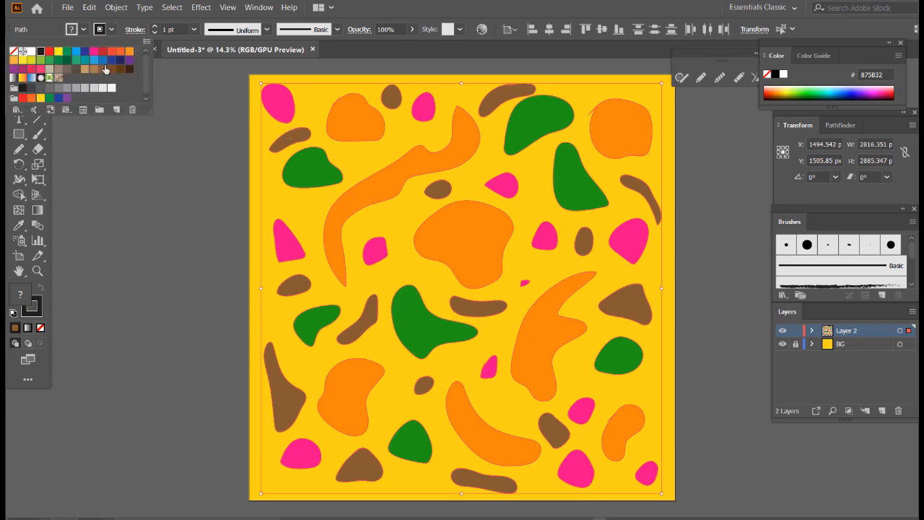
left_click(13, 53)
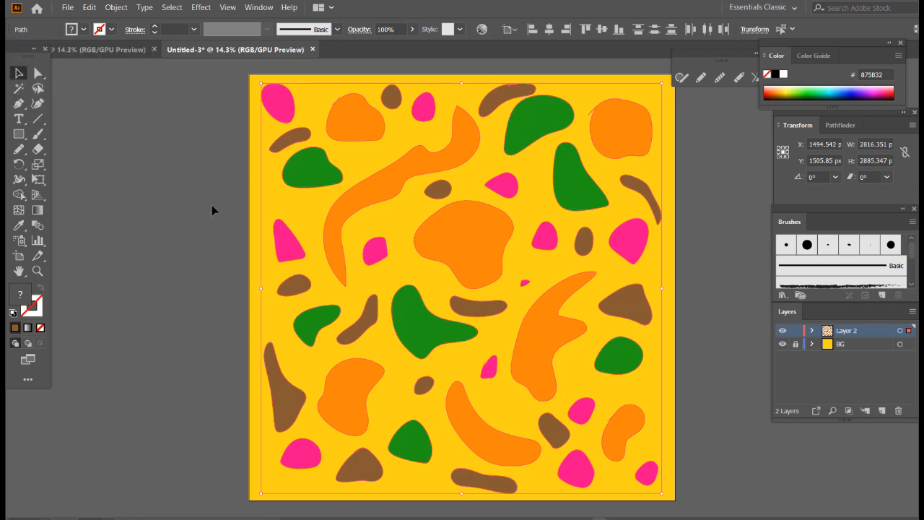
Shrink all the shapes together to about 2447 x 2507 px and shift them up-left so they overhang the artboard's left edge
scroll(382, 207, "down", 2)
scroll(427, 207, "up", 2)
scroll(498, 194, "down", 1)
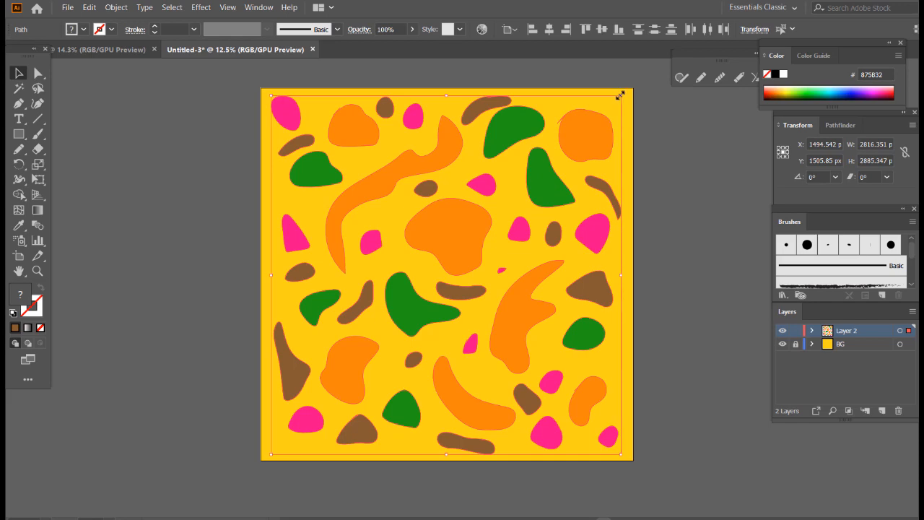
left_click_drag(620, 94, 576, 143)
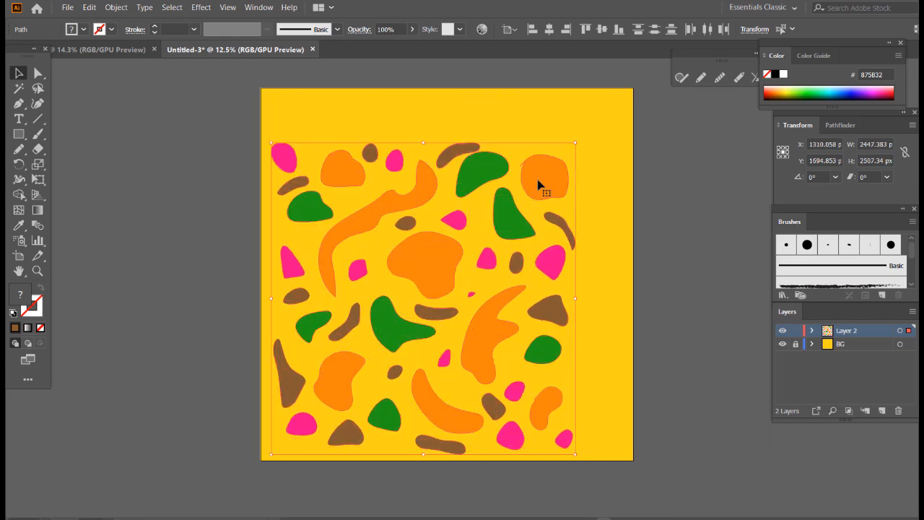
left_click_drag(508, 221, 482, 203)
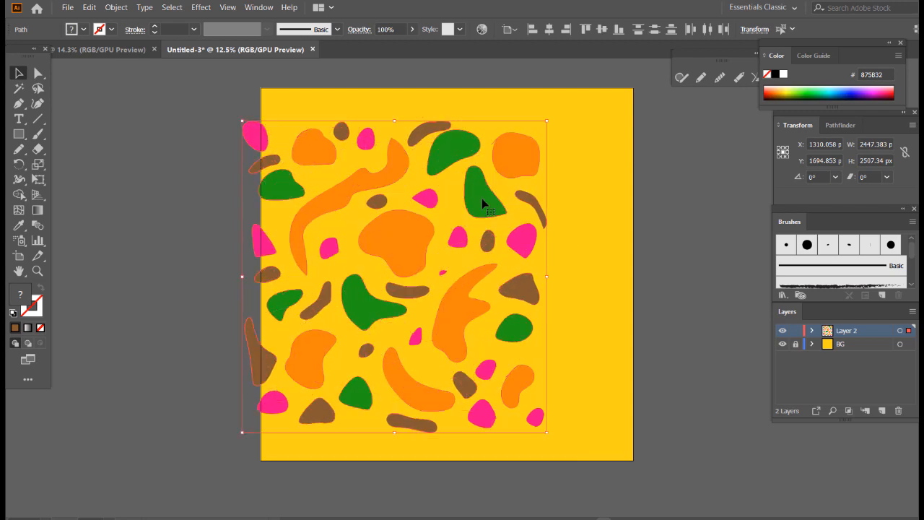
Enlarge the shapes to about 2835 x 2904 px past the artboard's top edge, reduce them slightly and deselect them
left_click_drag(547, 120, 601, 74)
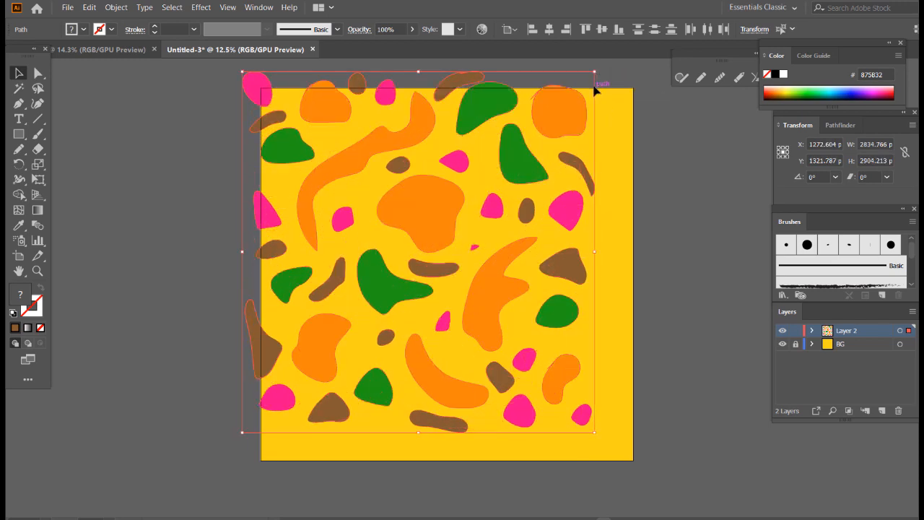
left_click_drag(597, 70, 597, 70)
left_click_drag(597, 431, 585, 421)
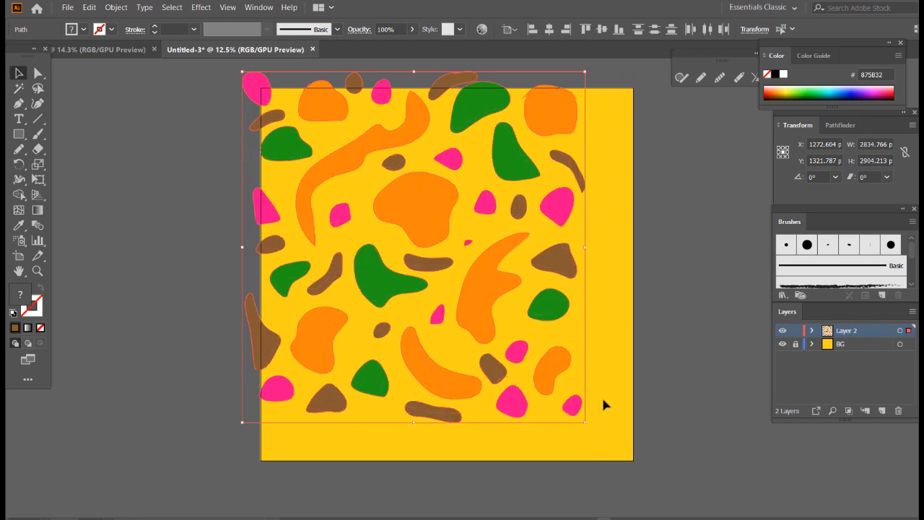
left_click(626, 361)
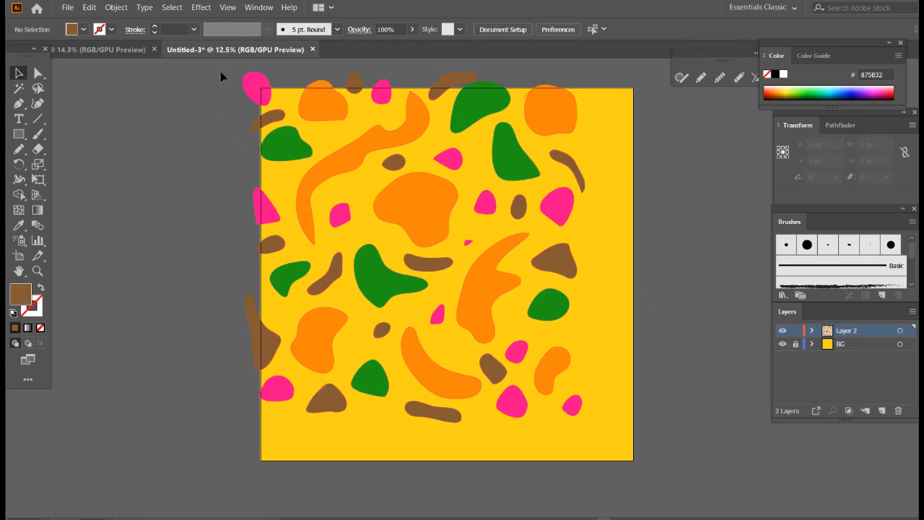
left_click_drag(265, 225, 272, 286)
left_click_drag(266, 413, 265, 413)
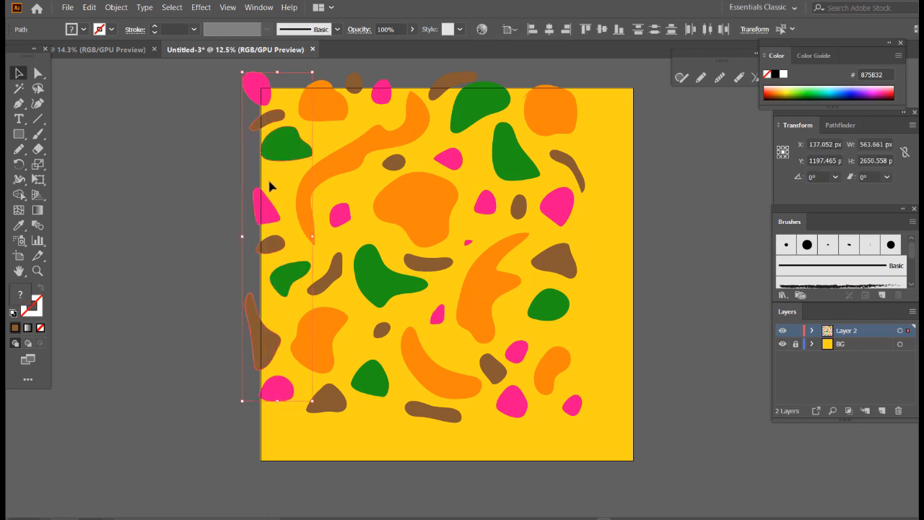
left_click(213, 181)
scroll(277, 144, "up", 2)
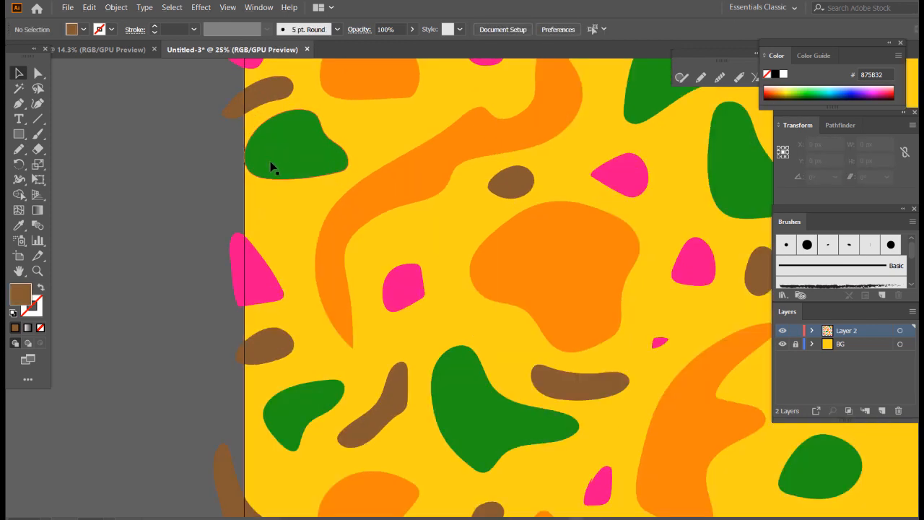
Move the upper green blob near the artboard's left edge outward so it overlaps that edge, and deselect it
left_click(288, 152)
left_click_drag(288, 152, 271, 173)
scroll(271, 172, "down", 2)
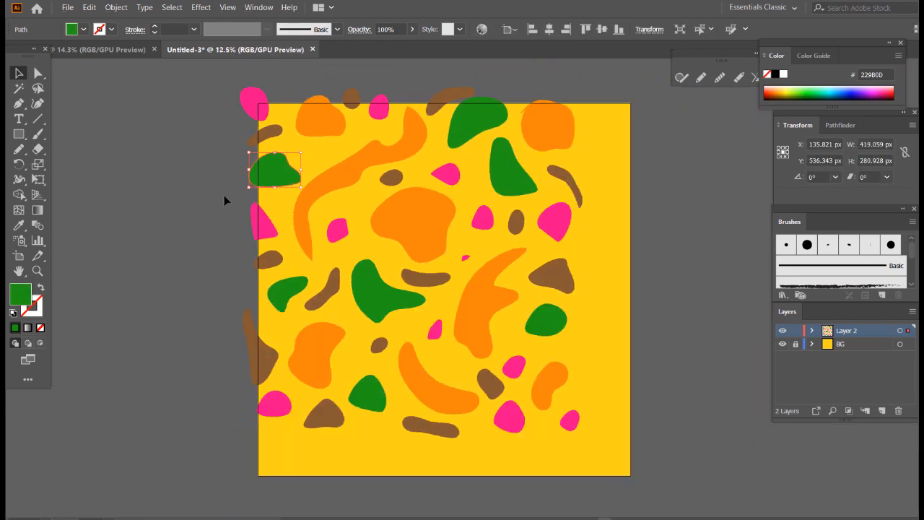
left_click(242, 286)
scroll(273, 296, "up", 1)
scroll(270, 300, "down", 1)
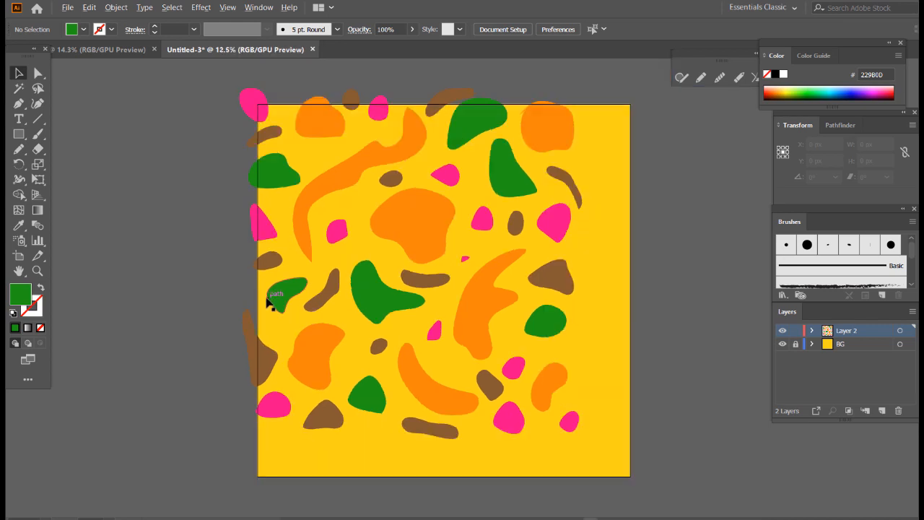
Shift the lower-left pink blob slightly left so it overhangs the artboard's left edge, and deselect it
scroll(260, 412, "up", 1)
left_click(275, 414)
left_click_drag(274, 414, 275, 409)
scroll(246, 391, "down", 1)
left_click(244, 390)
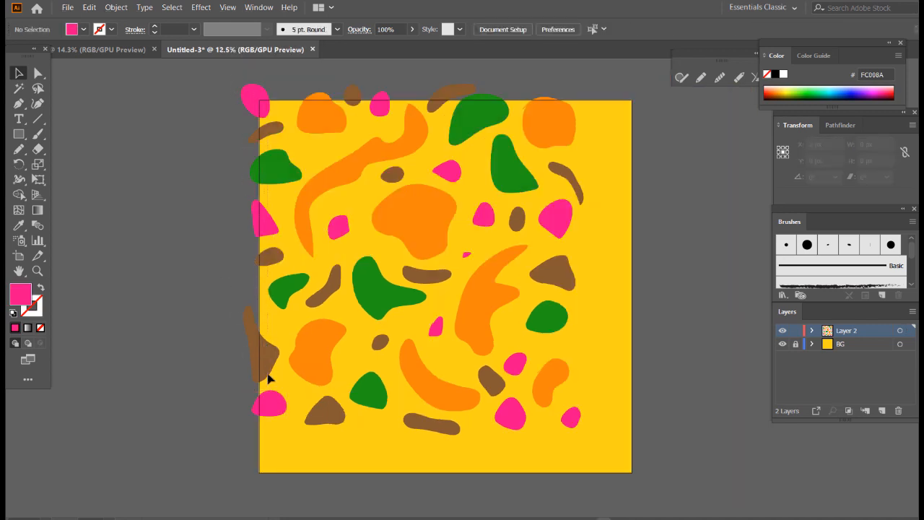
Select all the shapes that overlap the artboard's left edge and group them
left_click(266, 422)
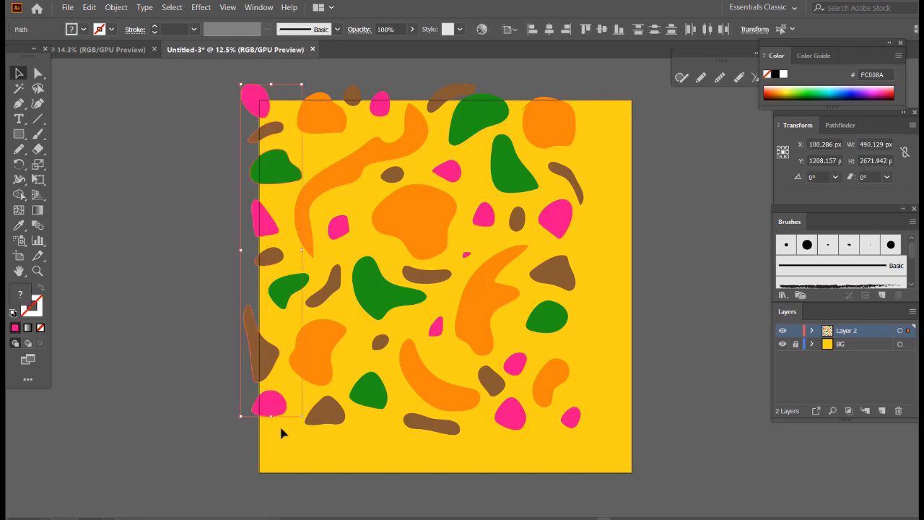
key("ctrl+c")
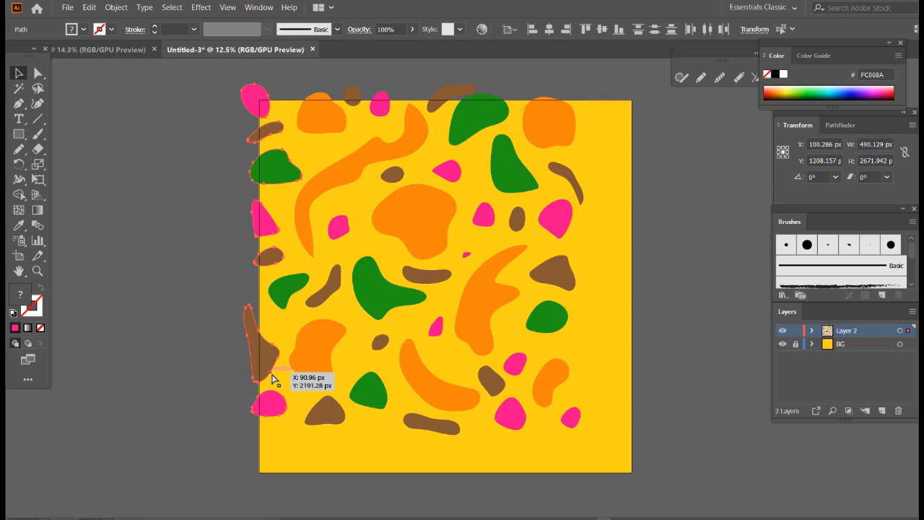
key("ctrl+g")
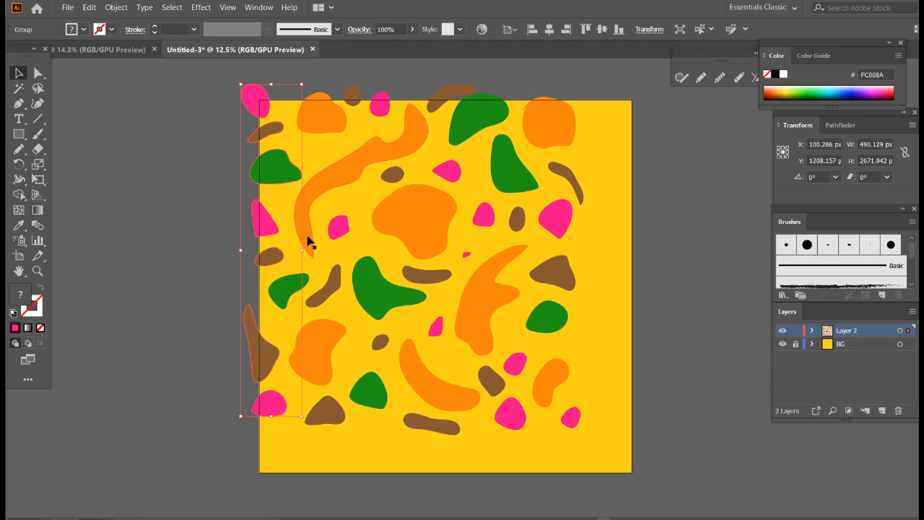
Copy the left-edge group to the artboard's right edge with a 3000 px horizontal Move
right_click(268, 228)
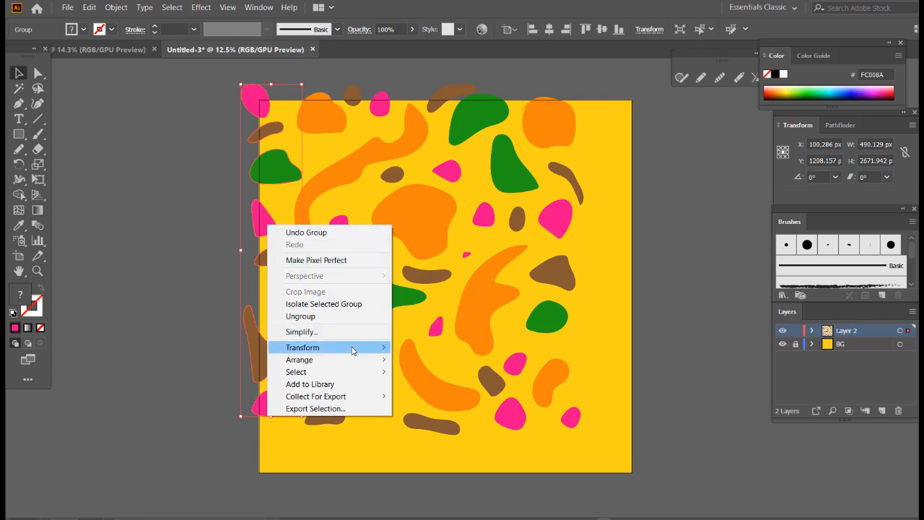
mouse_move(354, 350)
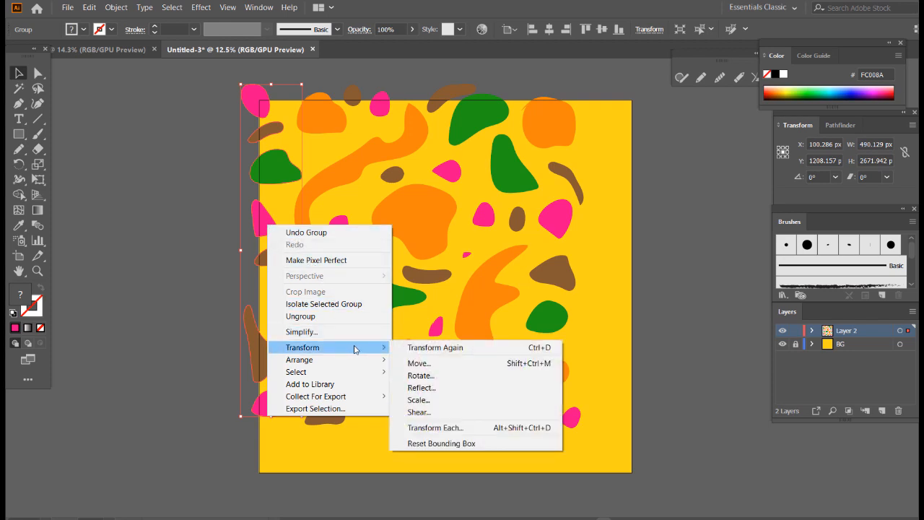
left_click(417, 365)
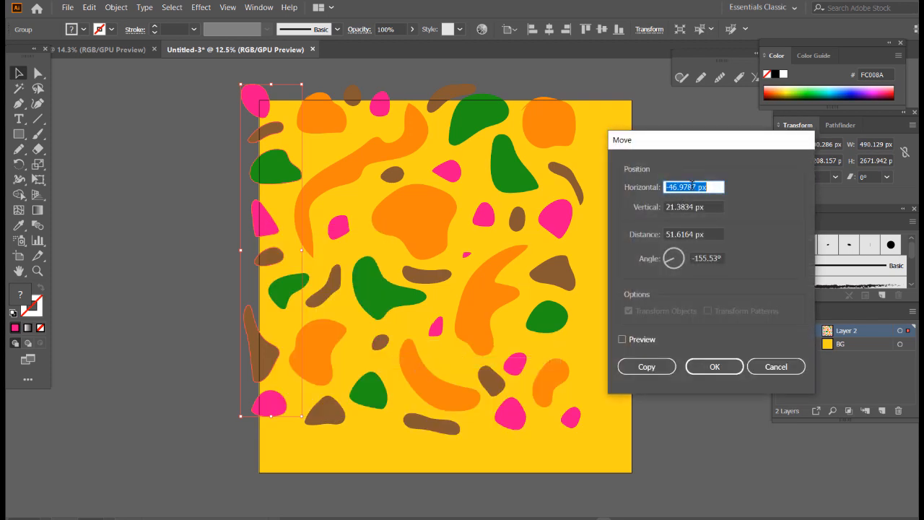
left_click(698, 187)
left_click_drag(698, 186, 665, 192)
type("3000")
left_click(647, 367)
left_click(704, 299)
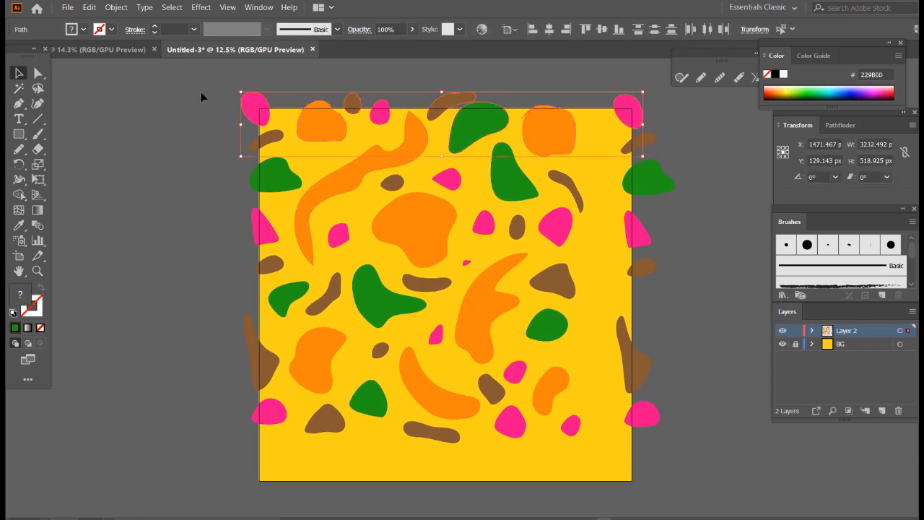
Copy the shapes overlapping the artboard's top edge, both pink corner pieces included, with a Move of 0 px horizontal and 3000 px vertical
left_click(201, 96)
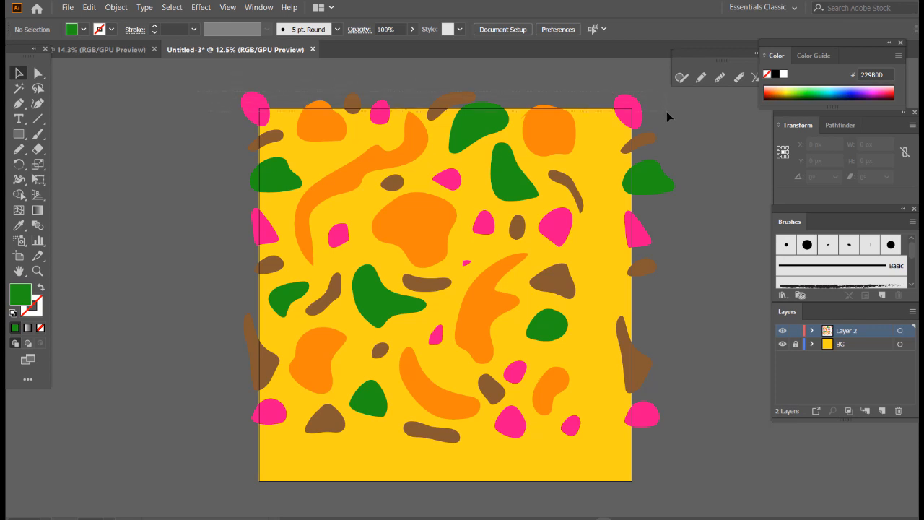
key("ctrl+z")
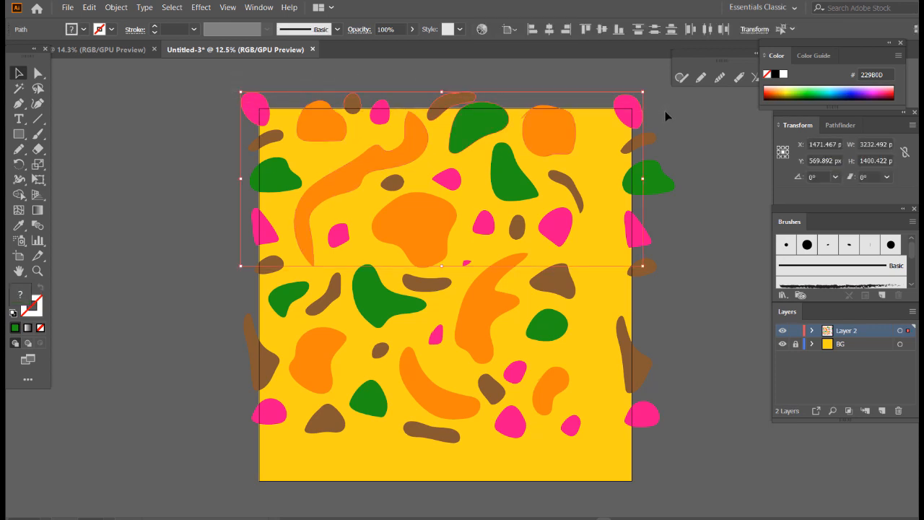
left_click(654, 105)
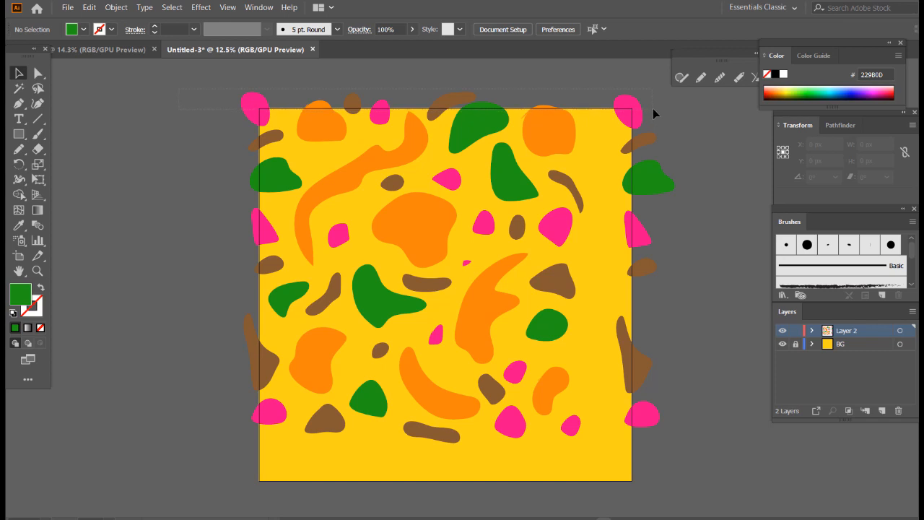
left_click_drag(653, 110, 654, 110)
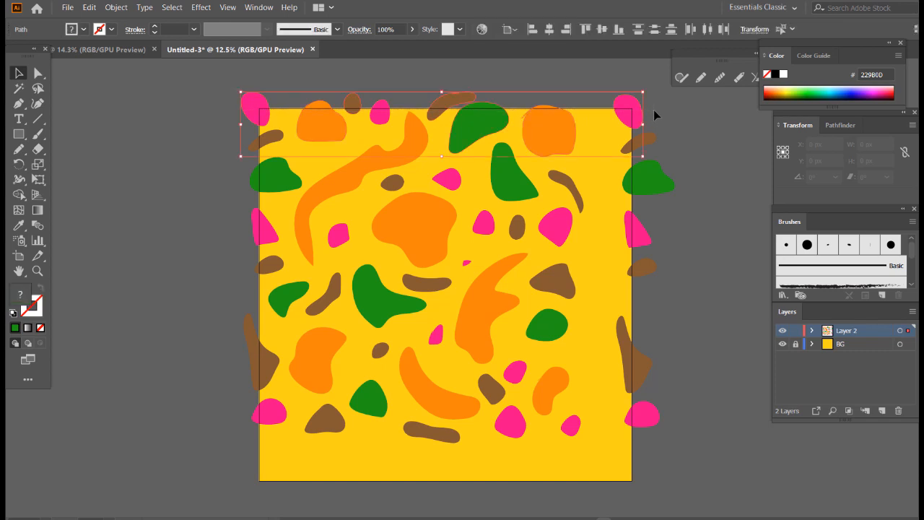
right_click(639, 113)
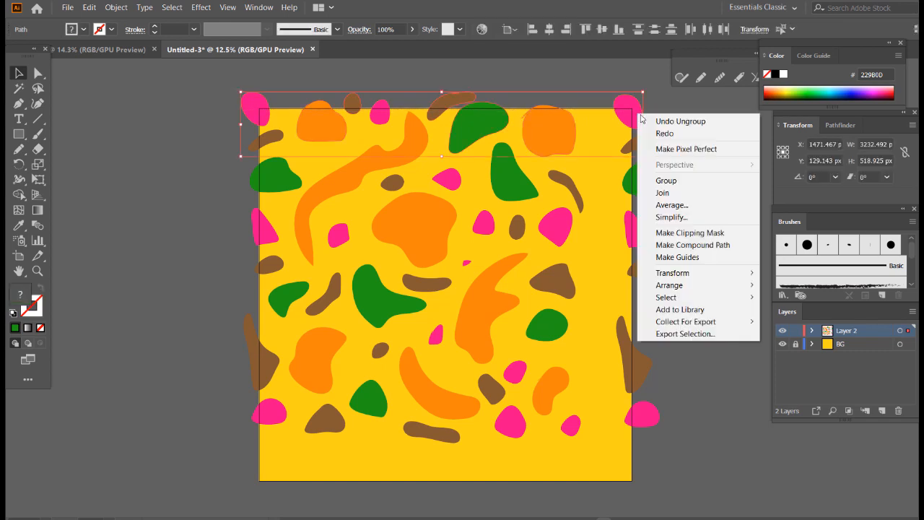
mouse_move(709, 273)
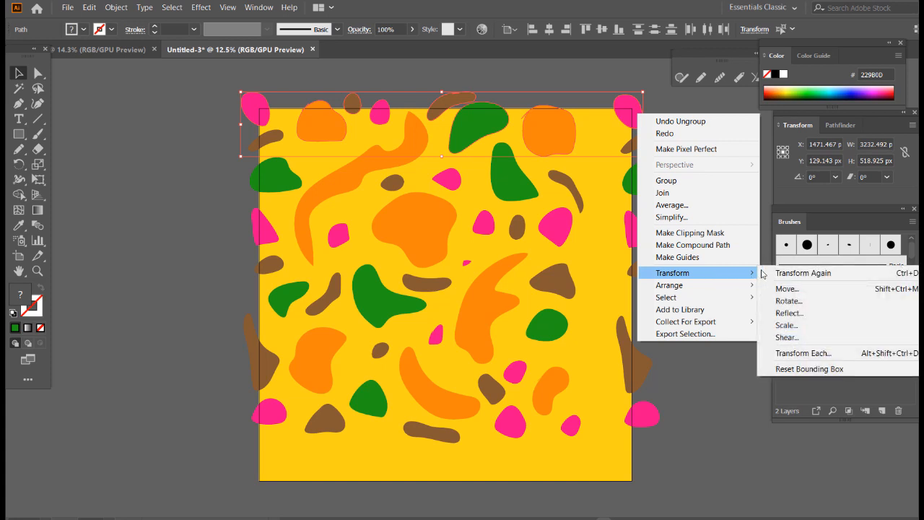
left_click(784, 289)
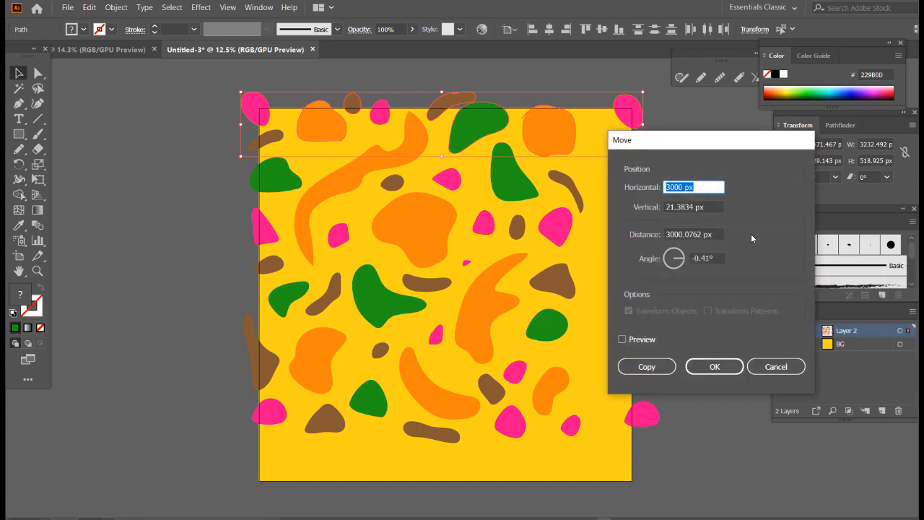
type("0")
left_click(708, 207)
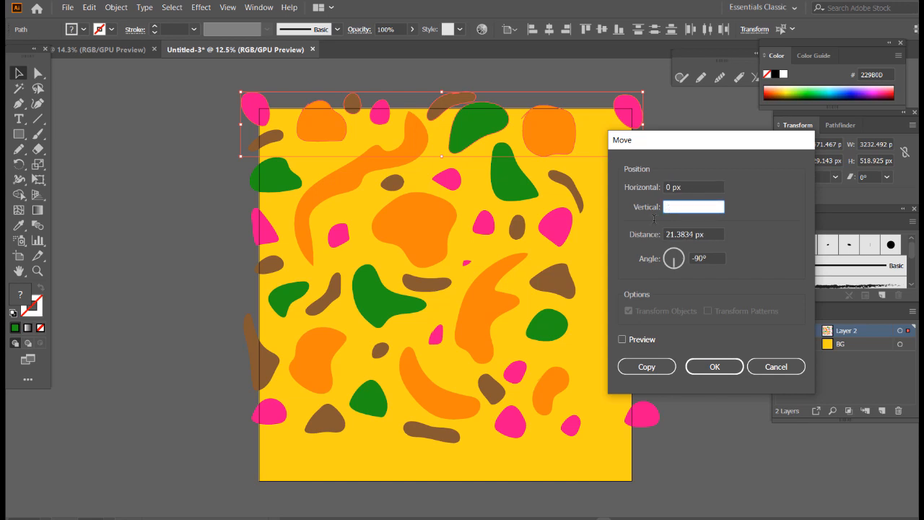
left_click_drag(712, 208, 648, 224)
type("3000")
left_click(647, 367)
left_click(674, 355)
scroll(674, 355, "down", 1)
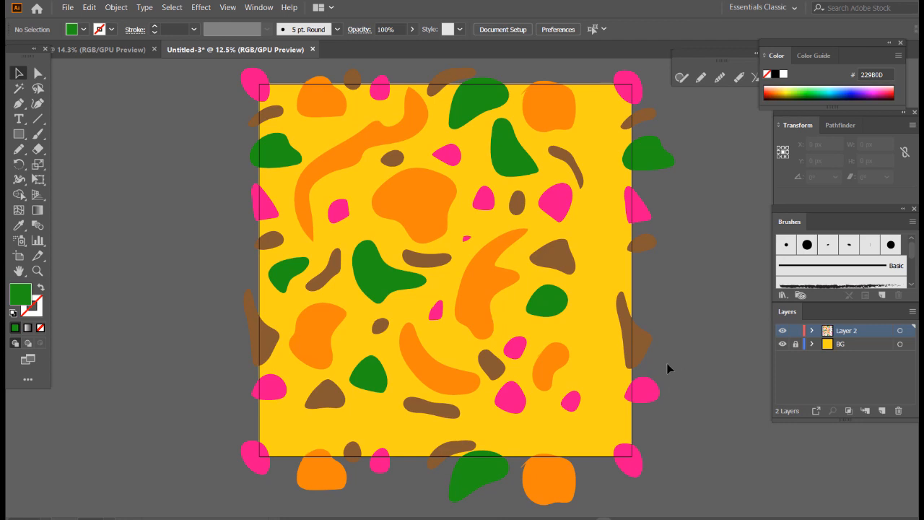
Duplicate a green, an orange, a small brown and two pink shapes into the gaps along the artboard's right side
left_click_drag(377, 380, 613, 421)
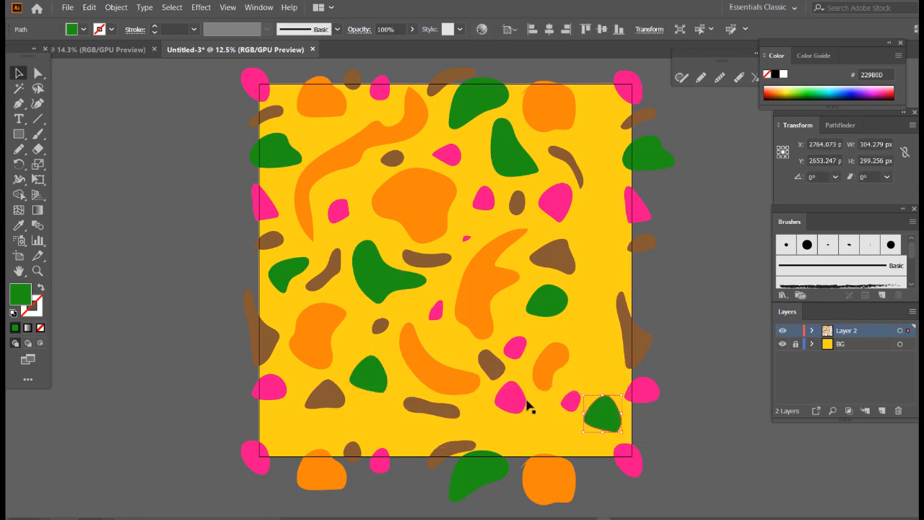
left_click_drag(527, 406, 588, 334)
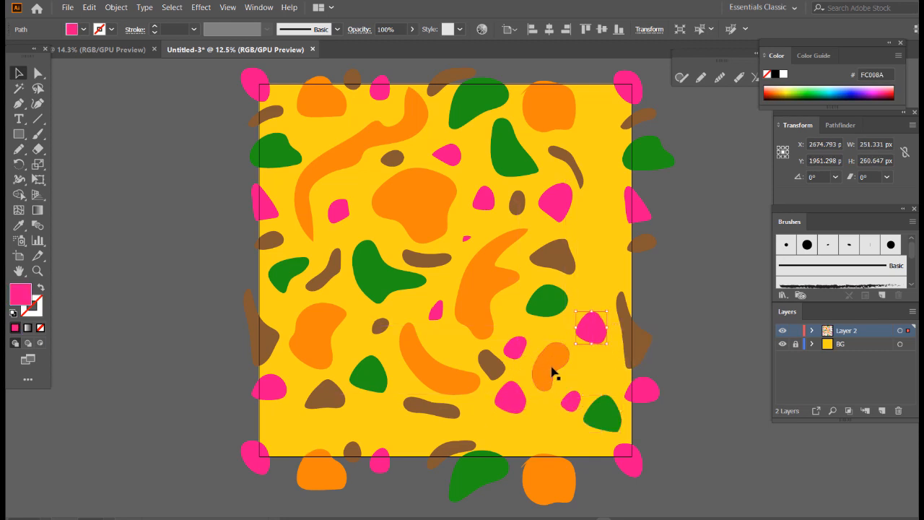
left_click_drag(553, 372, 600, 272)
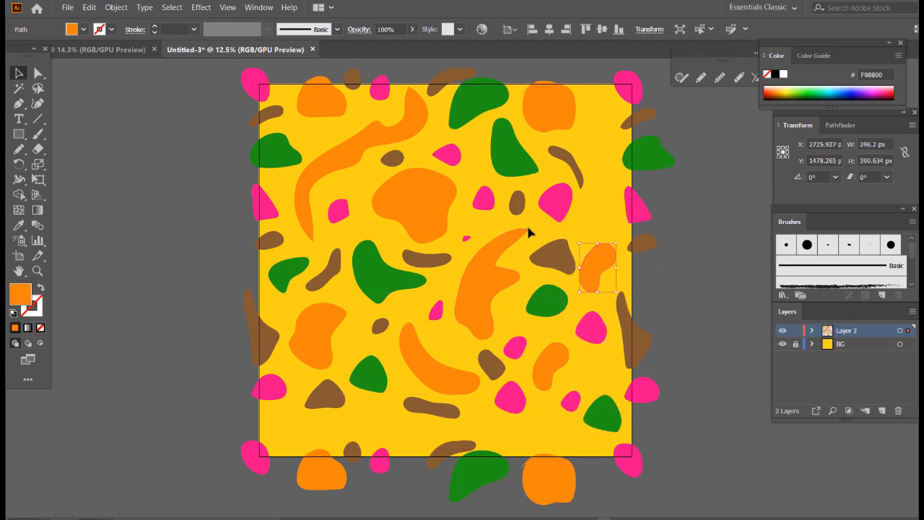
left_click_drag(484, 203, 592, 133)
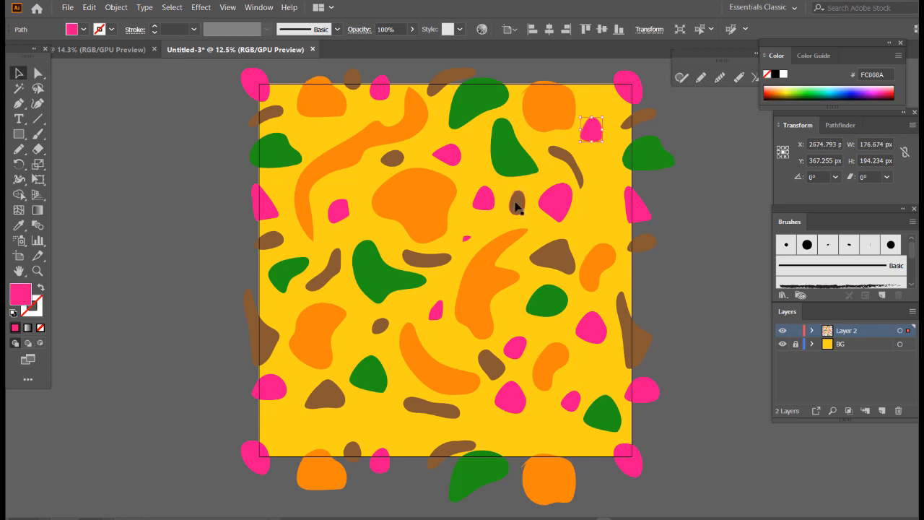
left_click_drag(518, 209, 592, 209)
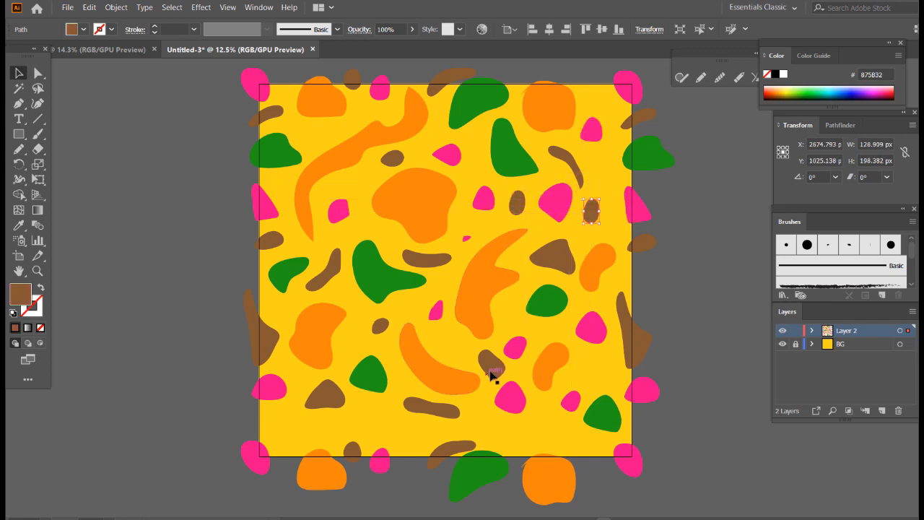
Duplicate a brown blob, a green blob, a small pink shape and the curved green shape into the gaps above the artboard's bottom edge
left_click_drag(489, 371, 372, 424)
left_click_drag(425, 398, 546, 433)
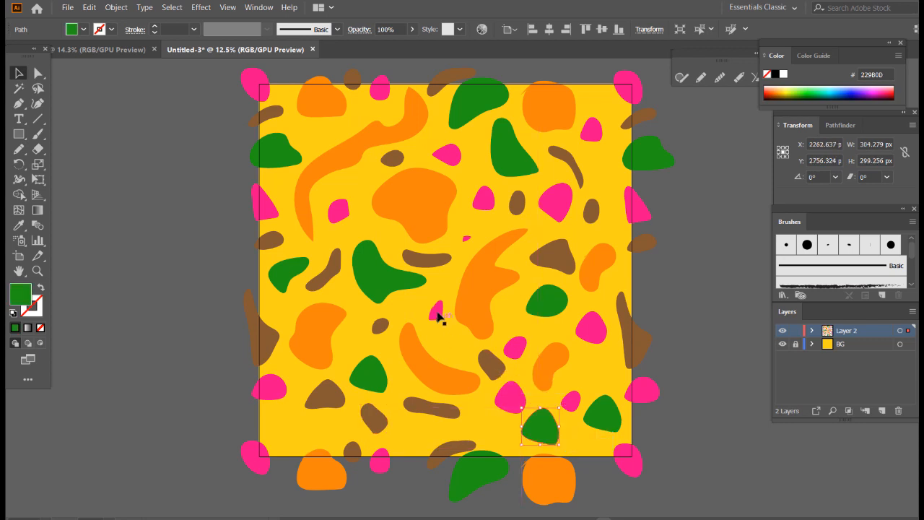
left_click_drag(443, 321, 489, 421)
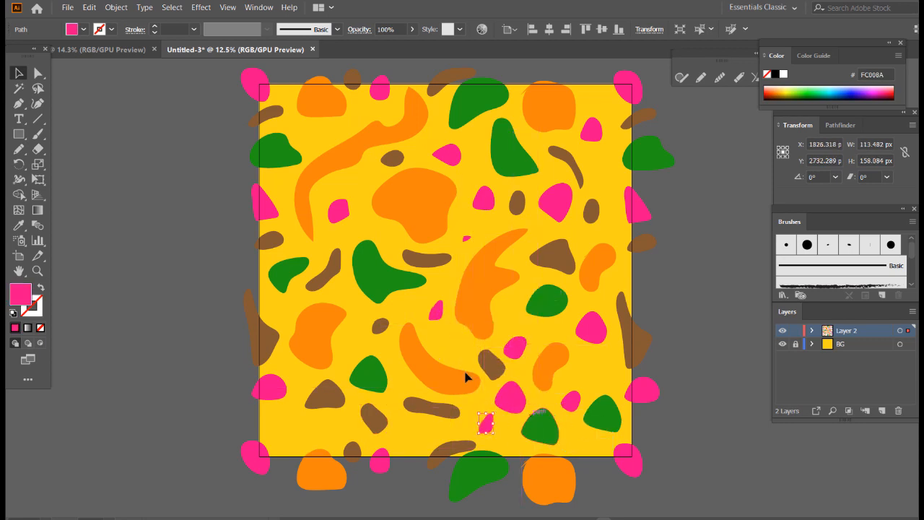
left_click_drag(296, 278, 298, 426)
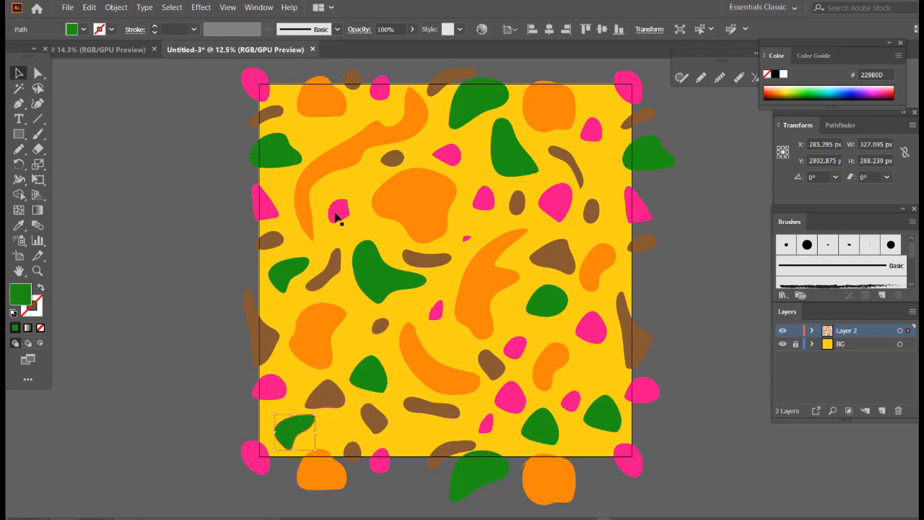
Place copies of a pink shape at the upper right, a brown blob at the lower right and another pink shape at the upper left
left_click_drag(336, 217, 607, 182)
left_click_drag(498, 365, 602, 367)
left_click_drag(515, 205, 317, 139)
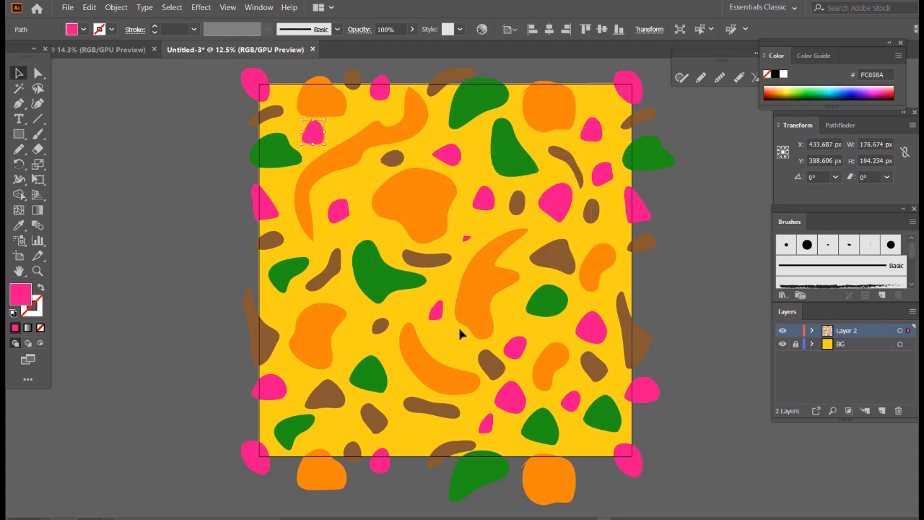
Add small green and brown copies in the gaps around the lower central orange shapes, plus two small green copies near the right edge
left_click_drag(549, 310, 521, 315)
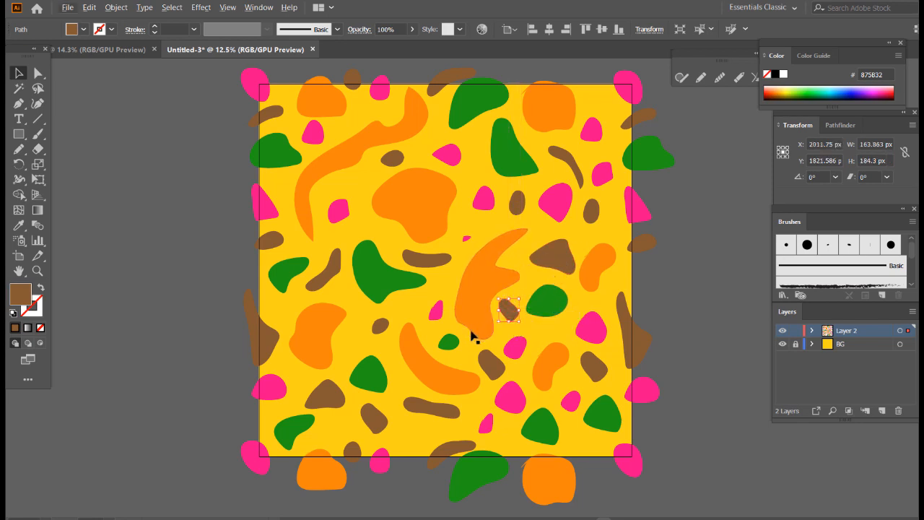
left_click_drag(449, 342, 604, 104)
left_click(694, 112)
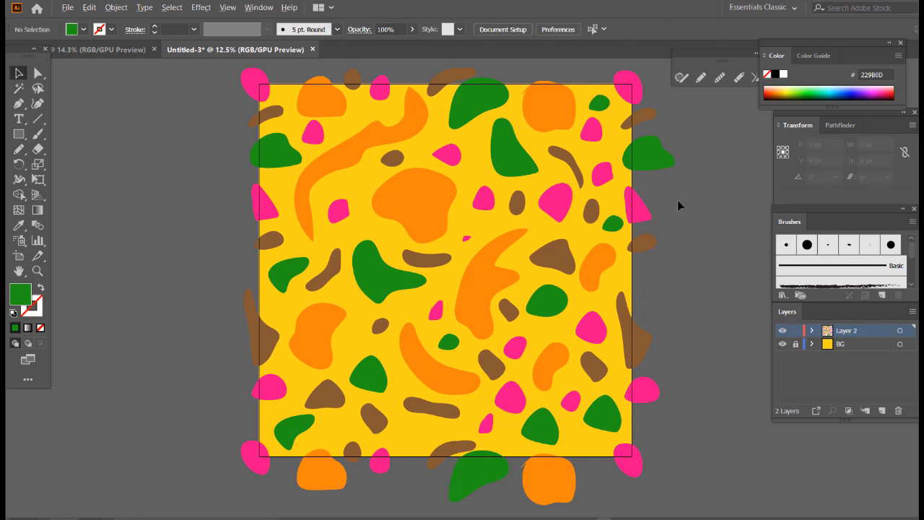
Unlock the BG layer, set the yellow background rectangle's stroke to none and deselect it
scroll(679, 188, "up", 1)
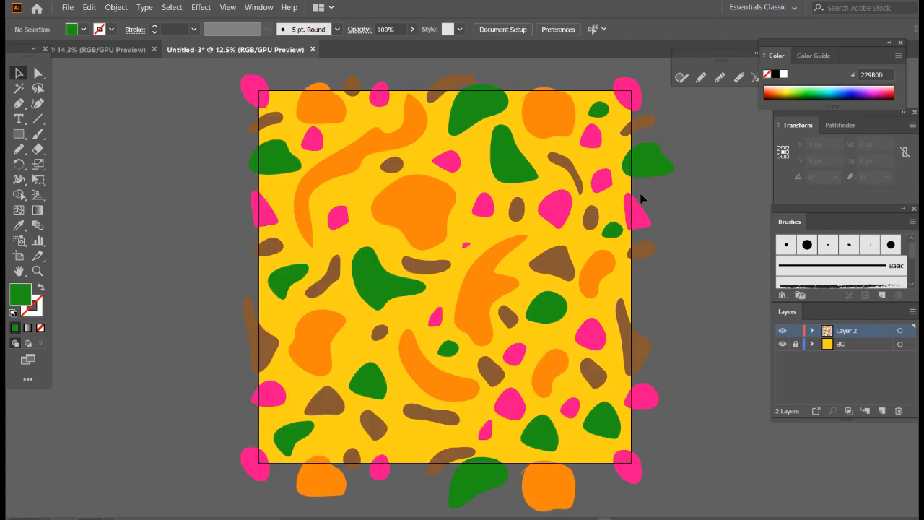
left_click(625, 444)
left_click(111, 30)
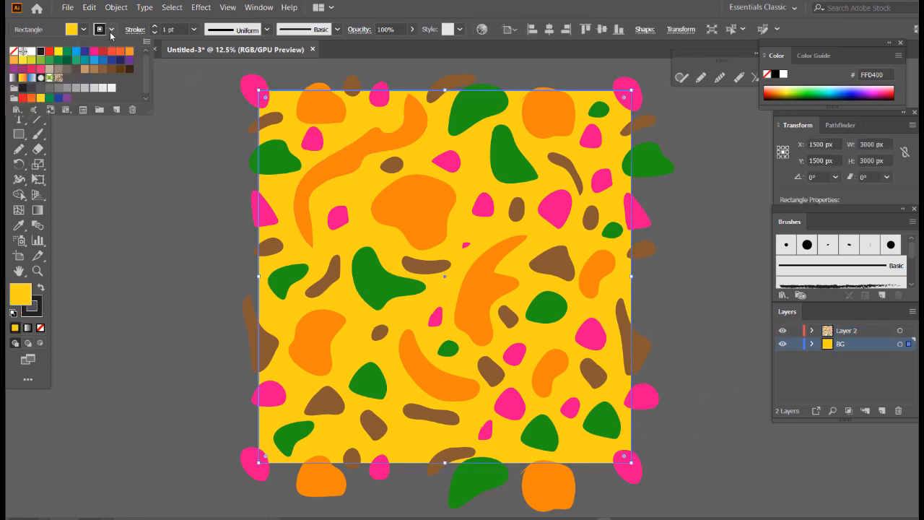
left_click(13, 55)
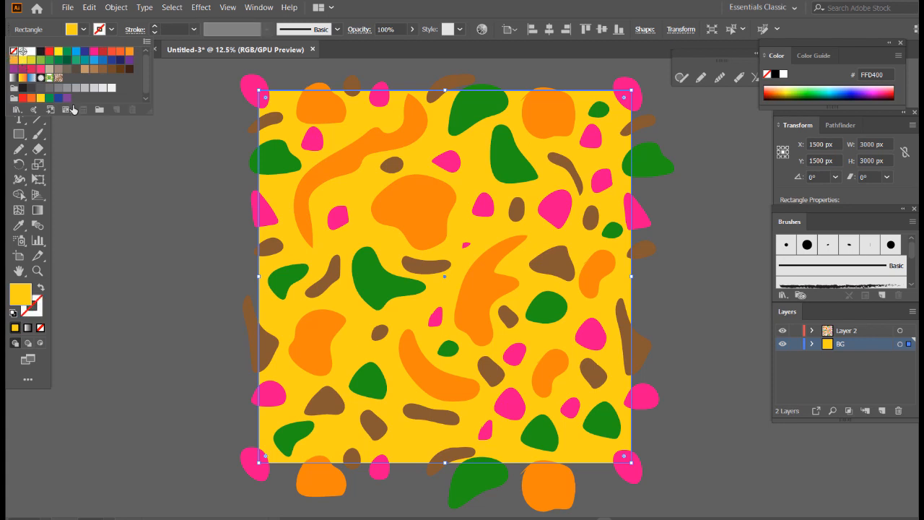
left_click(167, 213)
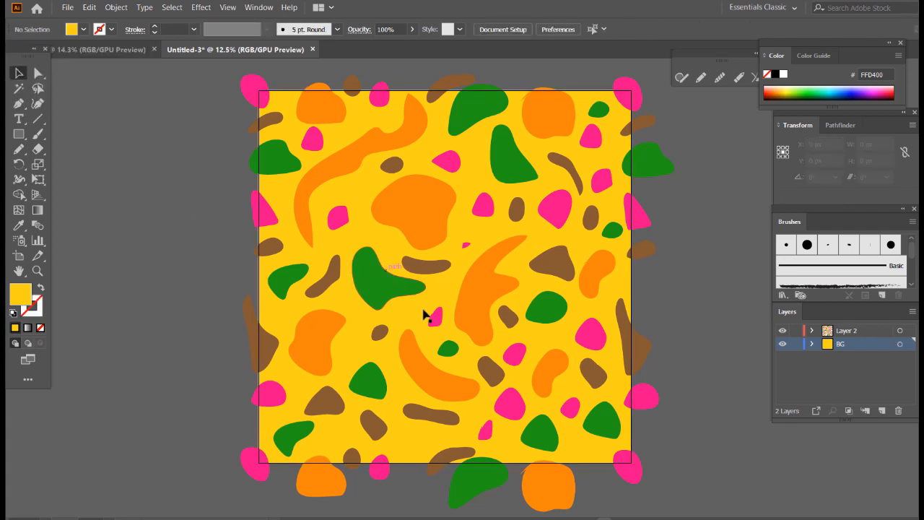
scroll(209, 211, "down", 1)
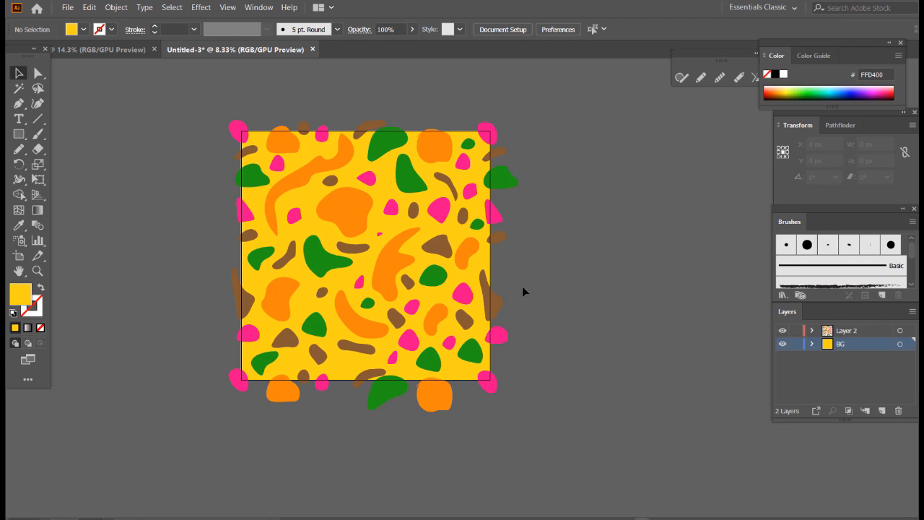
Export Artboard 1 for screens as a PNG at 1x scale into the Documents folder
left_click(67, 7)
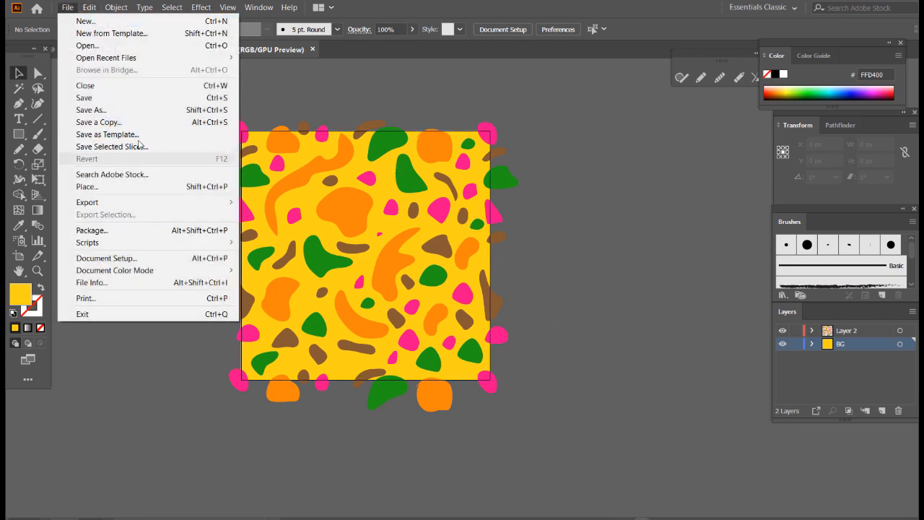
mouse_move(174, 202)
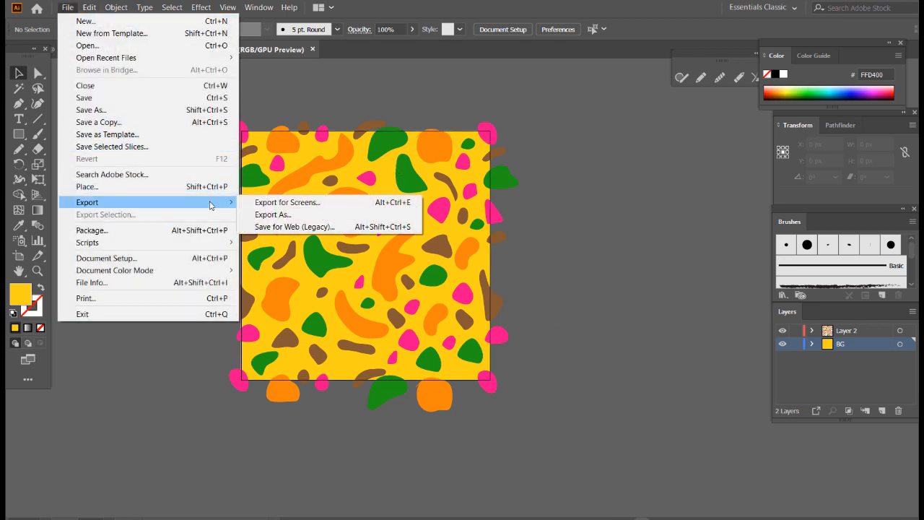
left_click(262, 204)
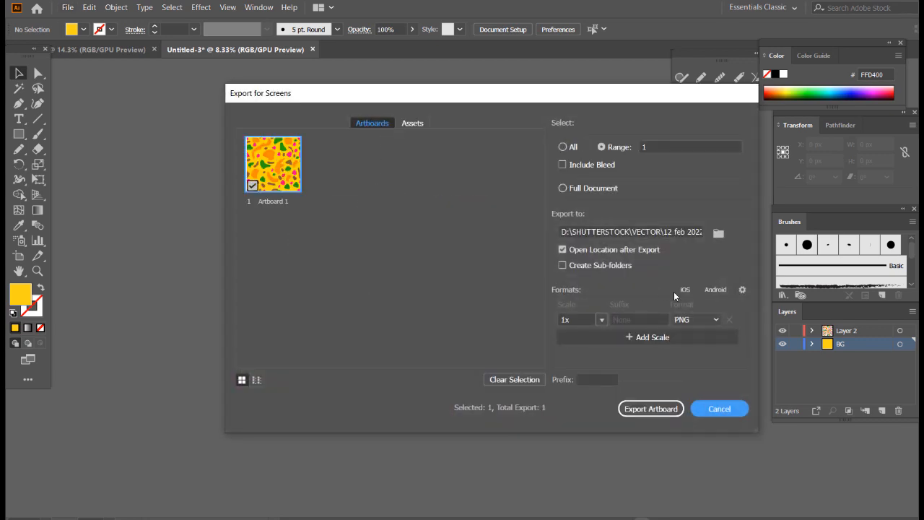
left_click(719, 232)
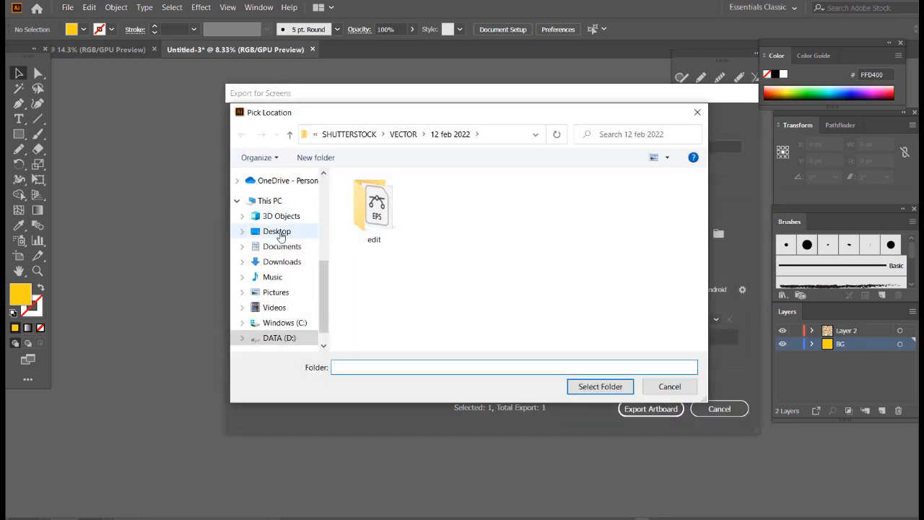
left_click(269, 201)
scroll(414, 232, "down", 1)
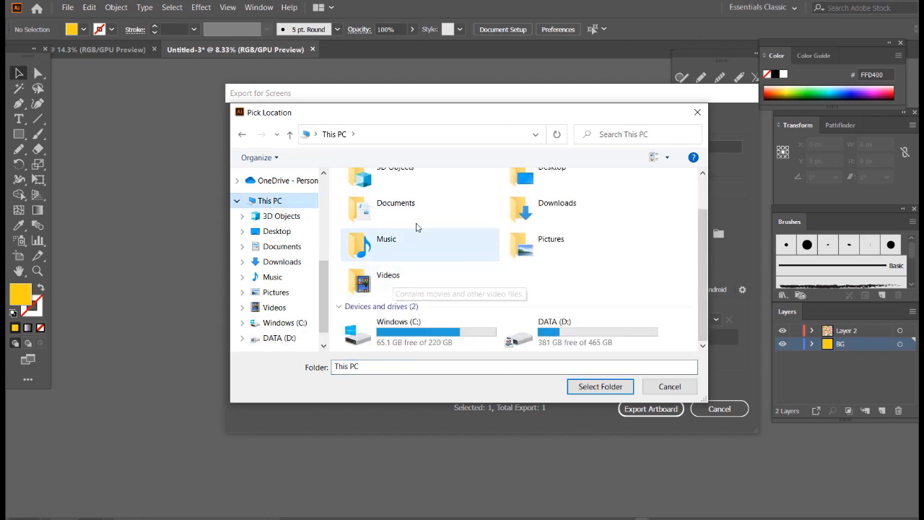
double_click(401, 205)
left_click(600, 387)
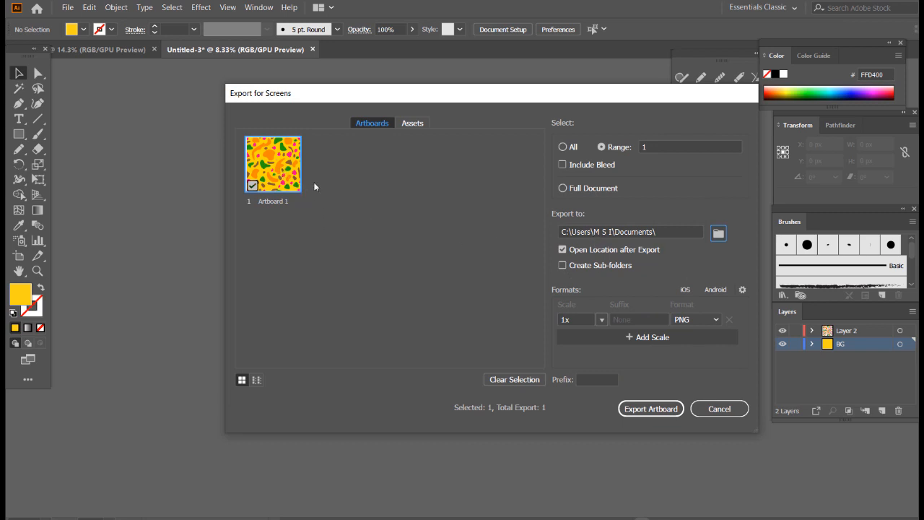
left_click(652, 410)
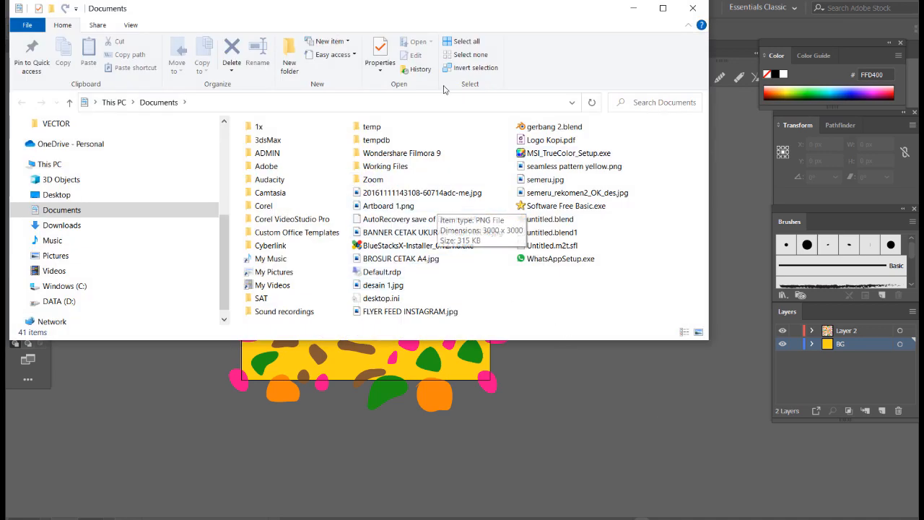
Show the Documents folder with large icons, copy Artboard 1.png and return to Illustrator
left_click(131, 25)
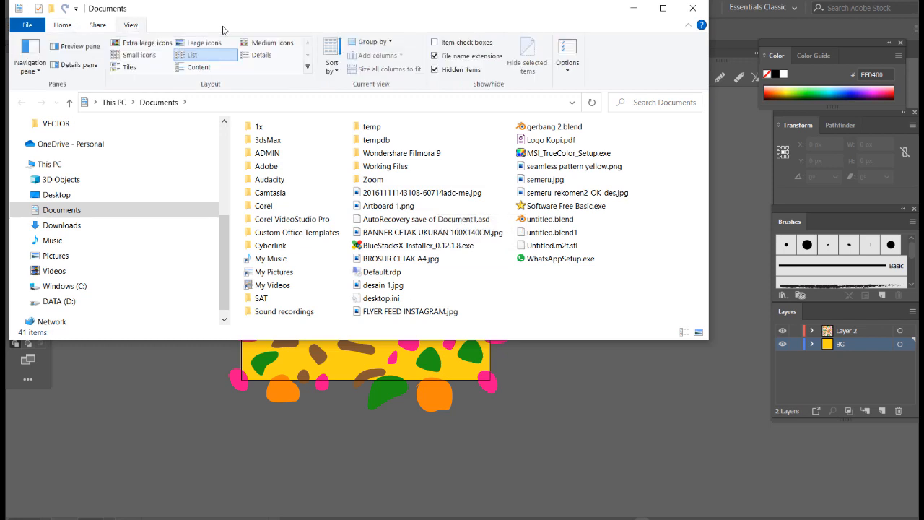
left_click(203, 43)
scroll(452, 180, "down", 2)
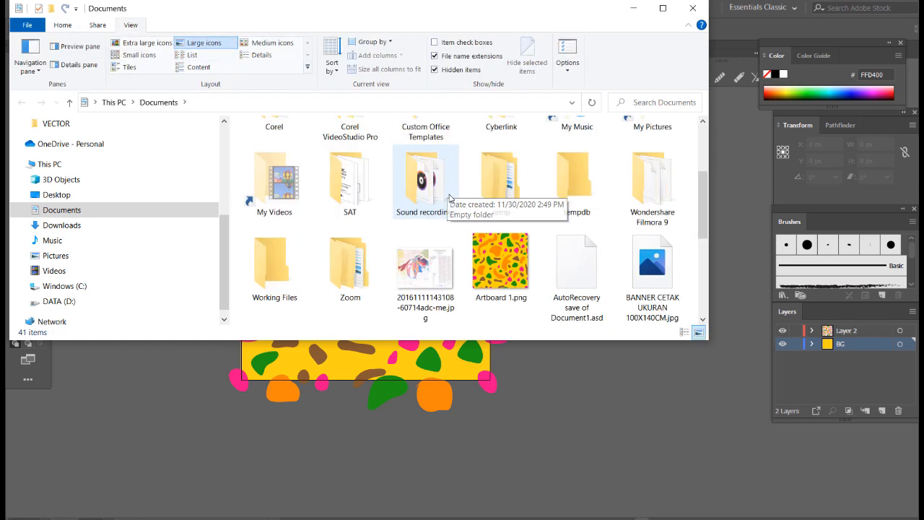
left_click(500, 275)
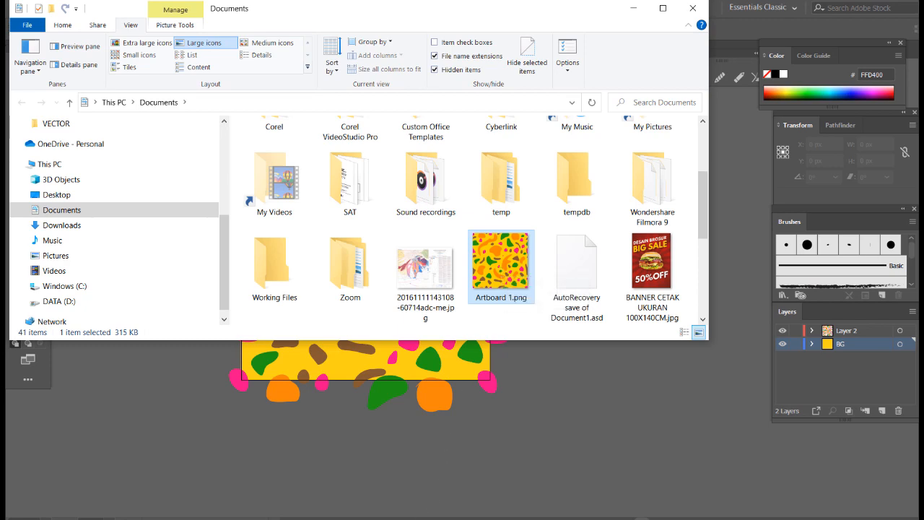
left_click(386, 425)
Create a new 3000 x 3000 px document with one artboard
left_click(68, 7)
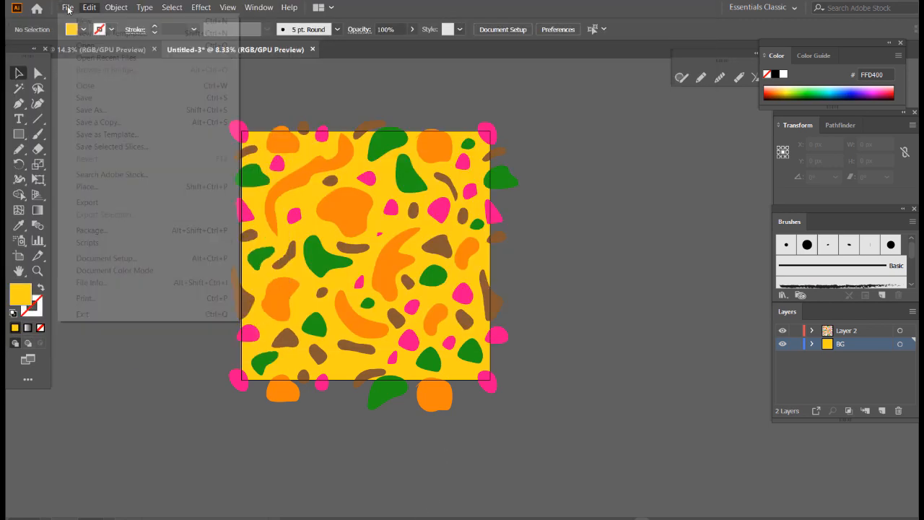
left_click(81, 20)
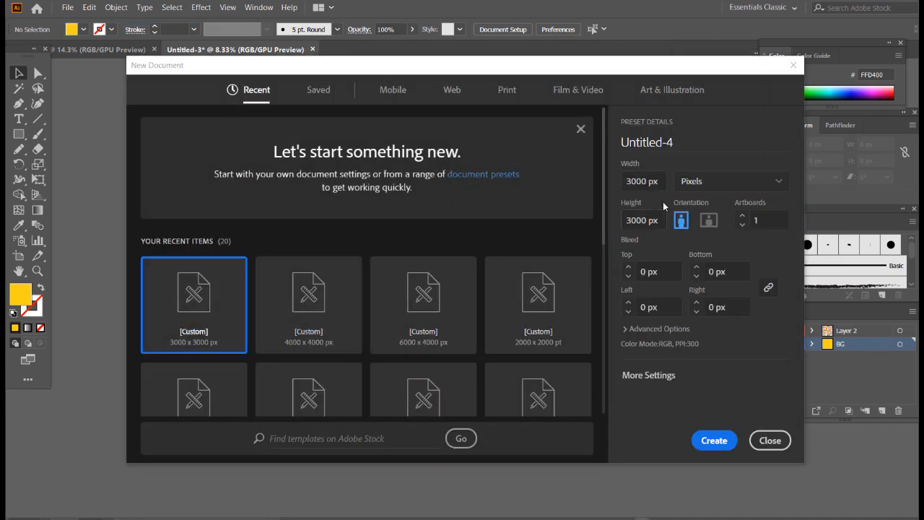
left_click(714, 440)
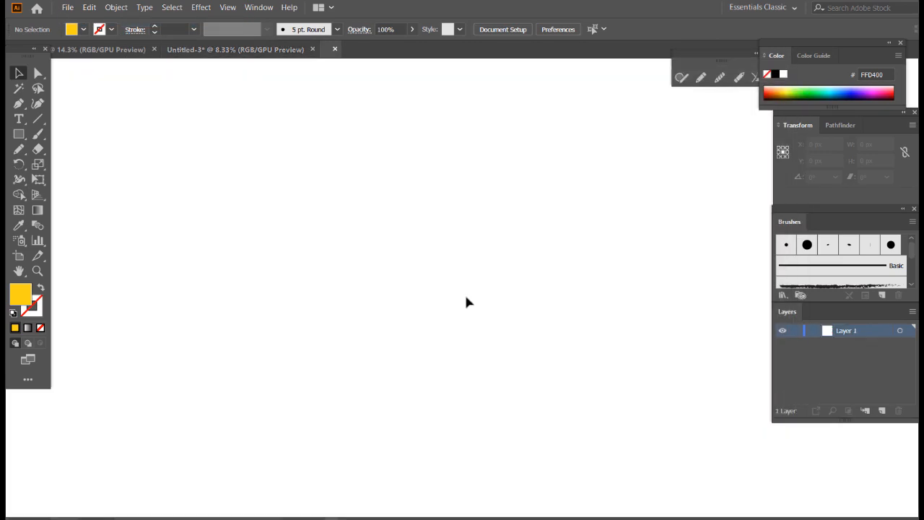
scroll(396, 273, "down", 1)
scroll(428, 272, "up", 1)
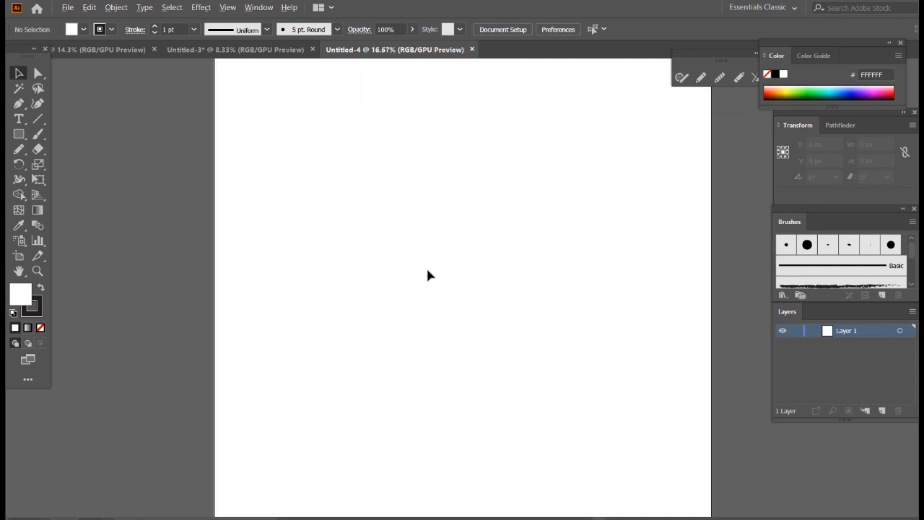
scroll(416, 272, "down", 1)
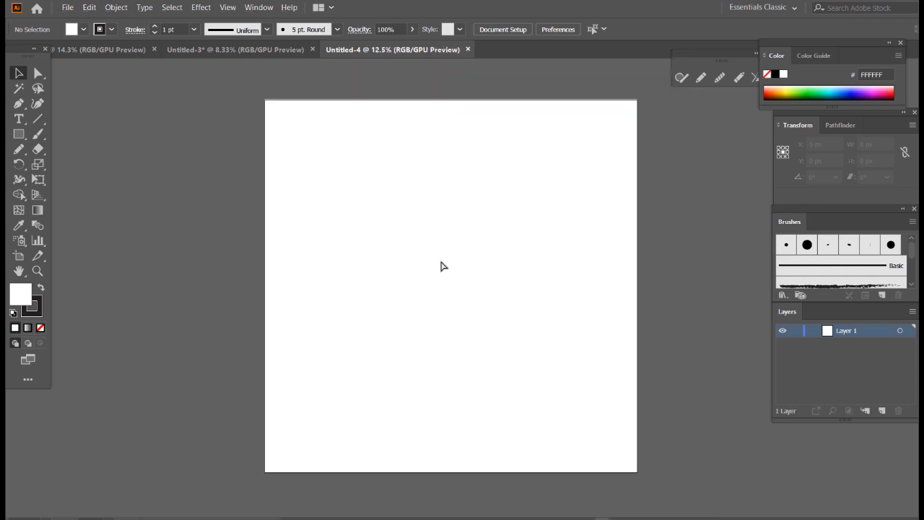
Paste Artboard 1.png, scaling it to about 879 px square and placing it near the artboard's upper-left corner
key("ctrl+v")
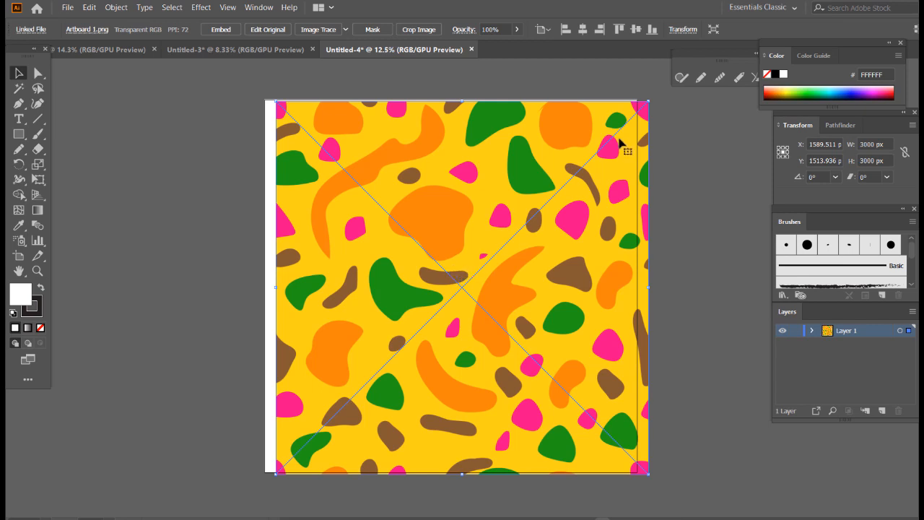
left_click_drag(643, 108, 387, 312)
left_click_drag(351, 382, 363, 162)
Duplicate the pattern tile directly to its right and align the copy flush with the original's edge and top
left_click_drag(372, 210, 484, 206)
left_click(532, 190)
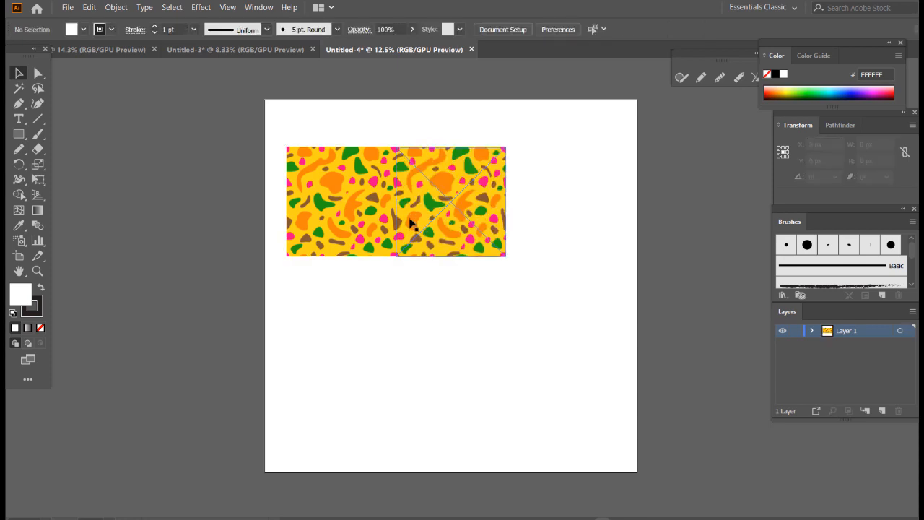
left_click(411, 223)
key("ctrl+plus")
left_click(359, 277)
left_click(569, 247)
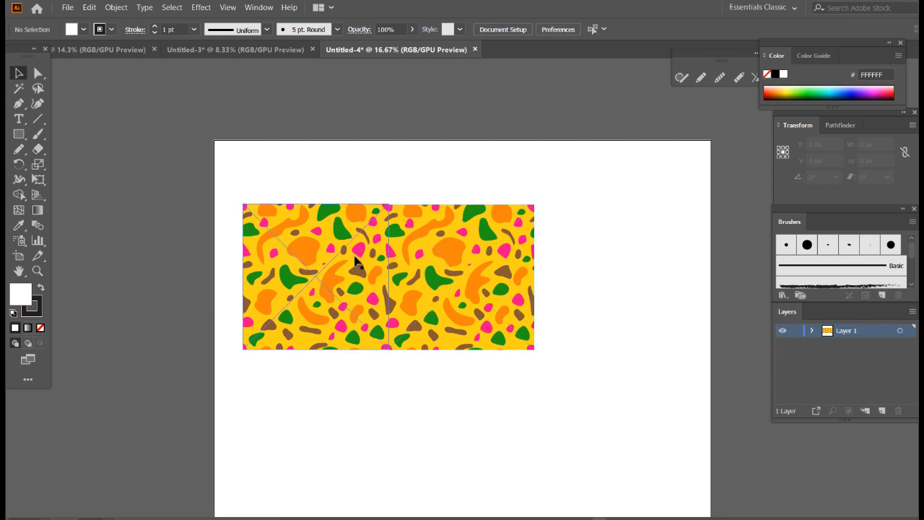
left_click(455, 265)
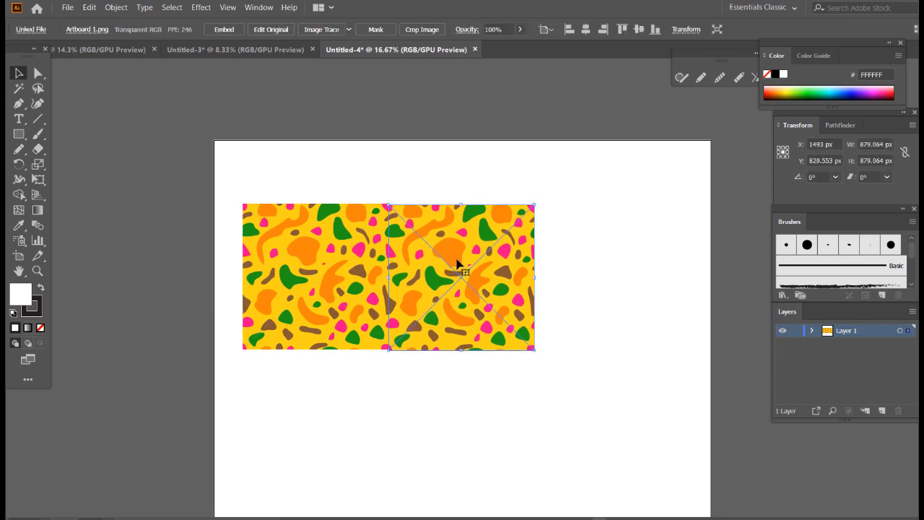
left_click_drag(479, 253, 479, 252)
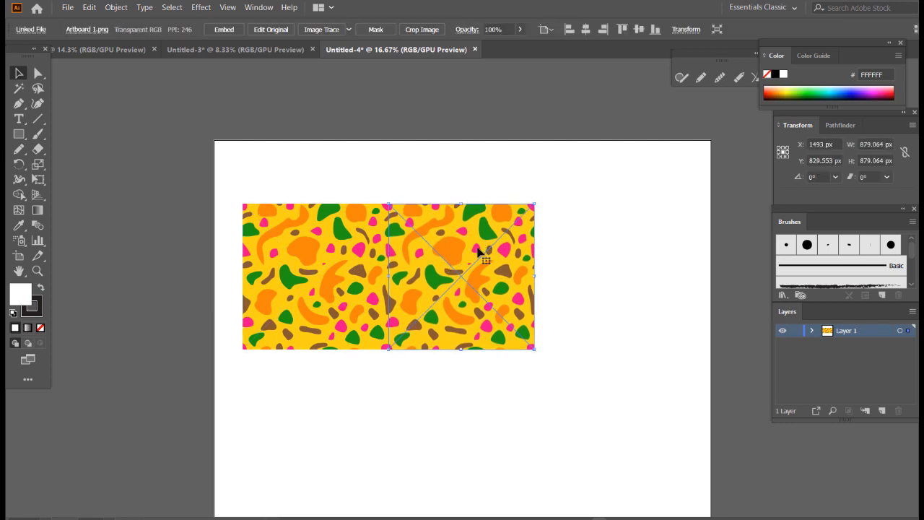
left_click(585, 244)
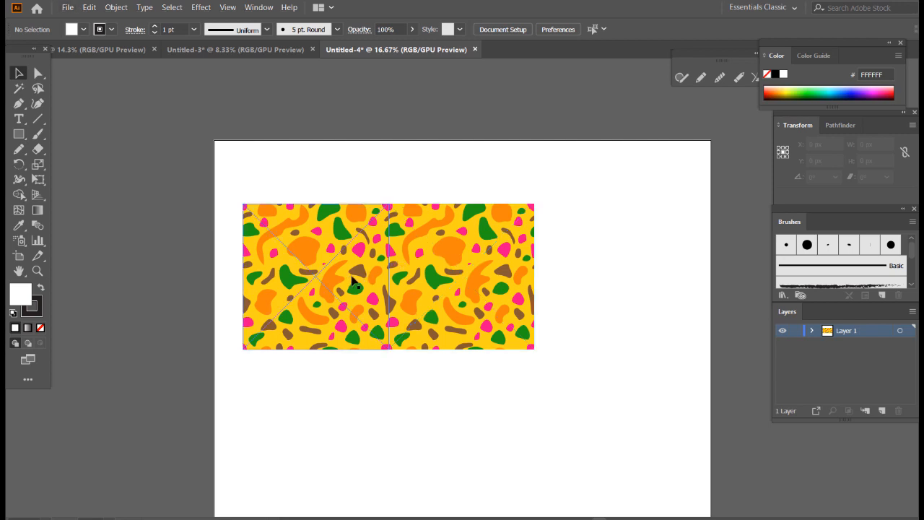
Duplicate both tiles directly below the first row to form a 2 x 2 grid, leaving nothing selected
key("ctrl+a")
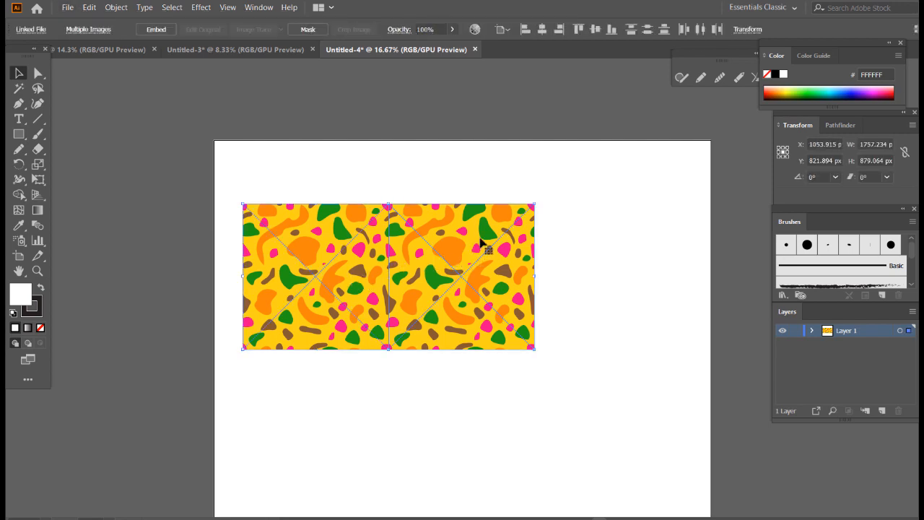
left_click_drag(483, 241, 479, 385)
left_click(567, 325)
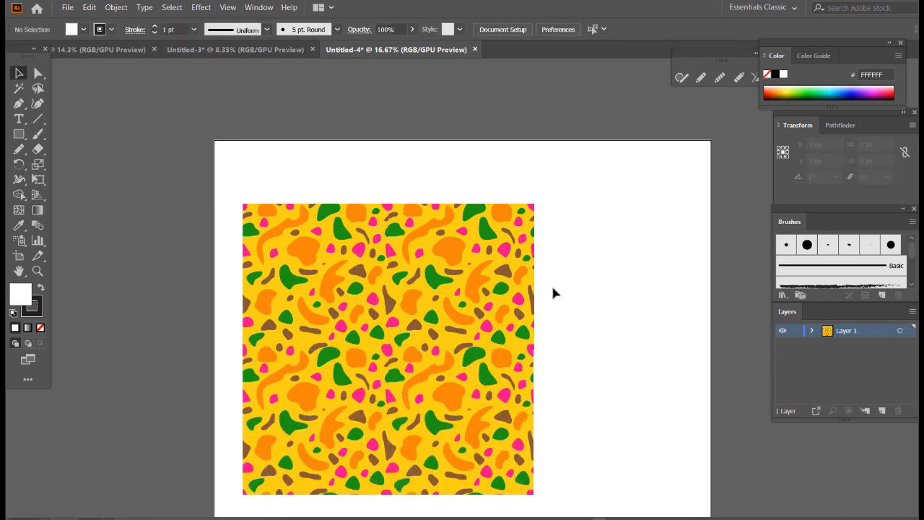
scroll(571, 282, "down", 2)
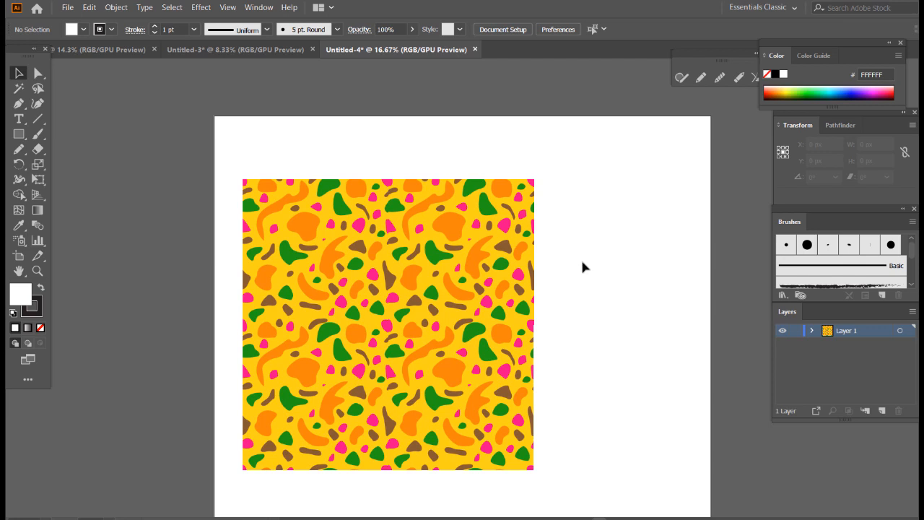